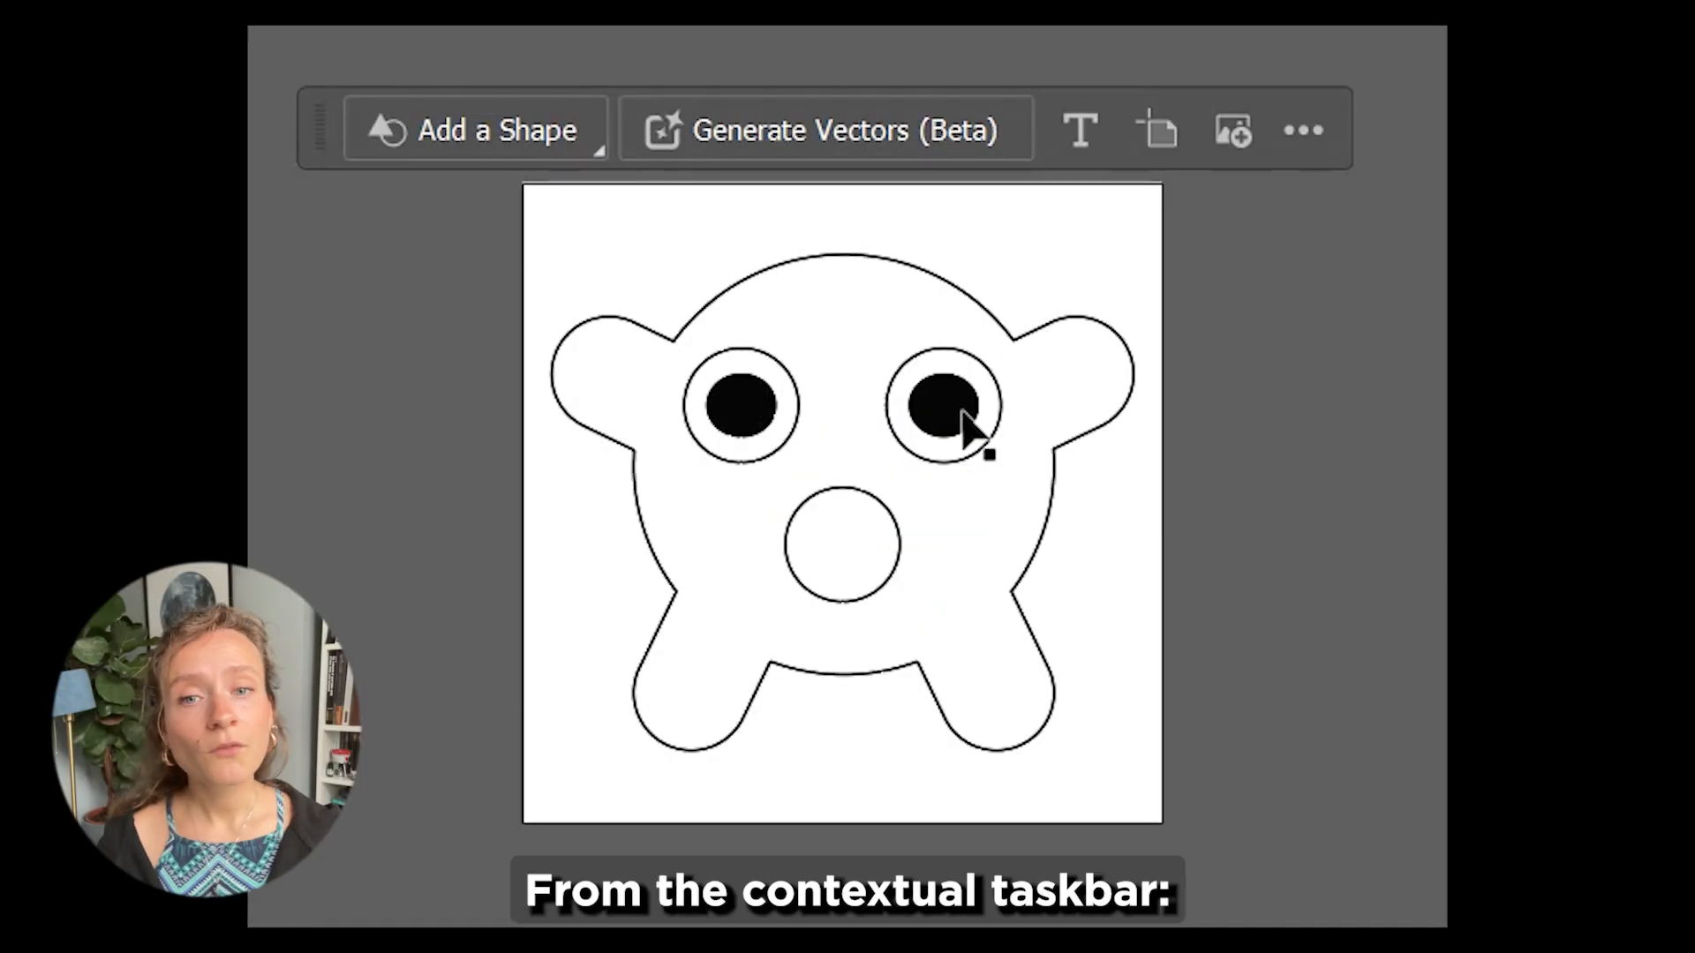
Select the monster outline group and open Gen Shape Fill (Beta) for it.
click(964, 420)
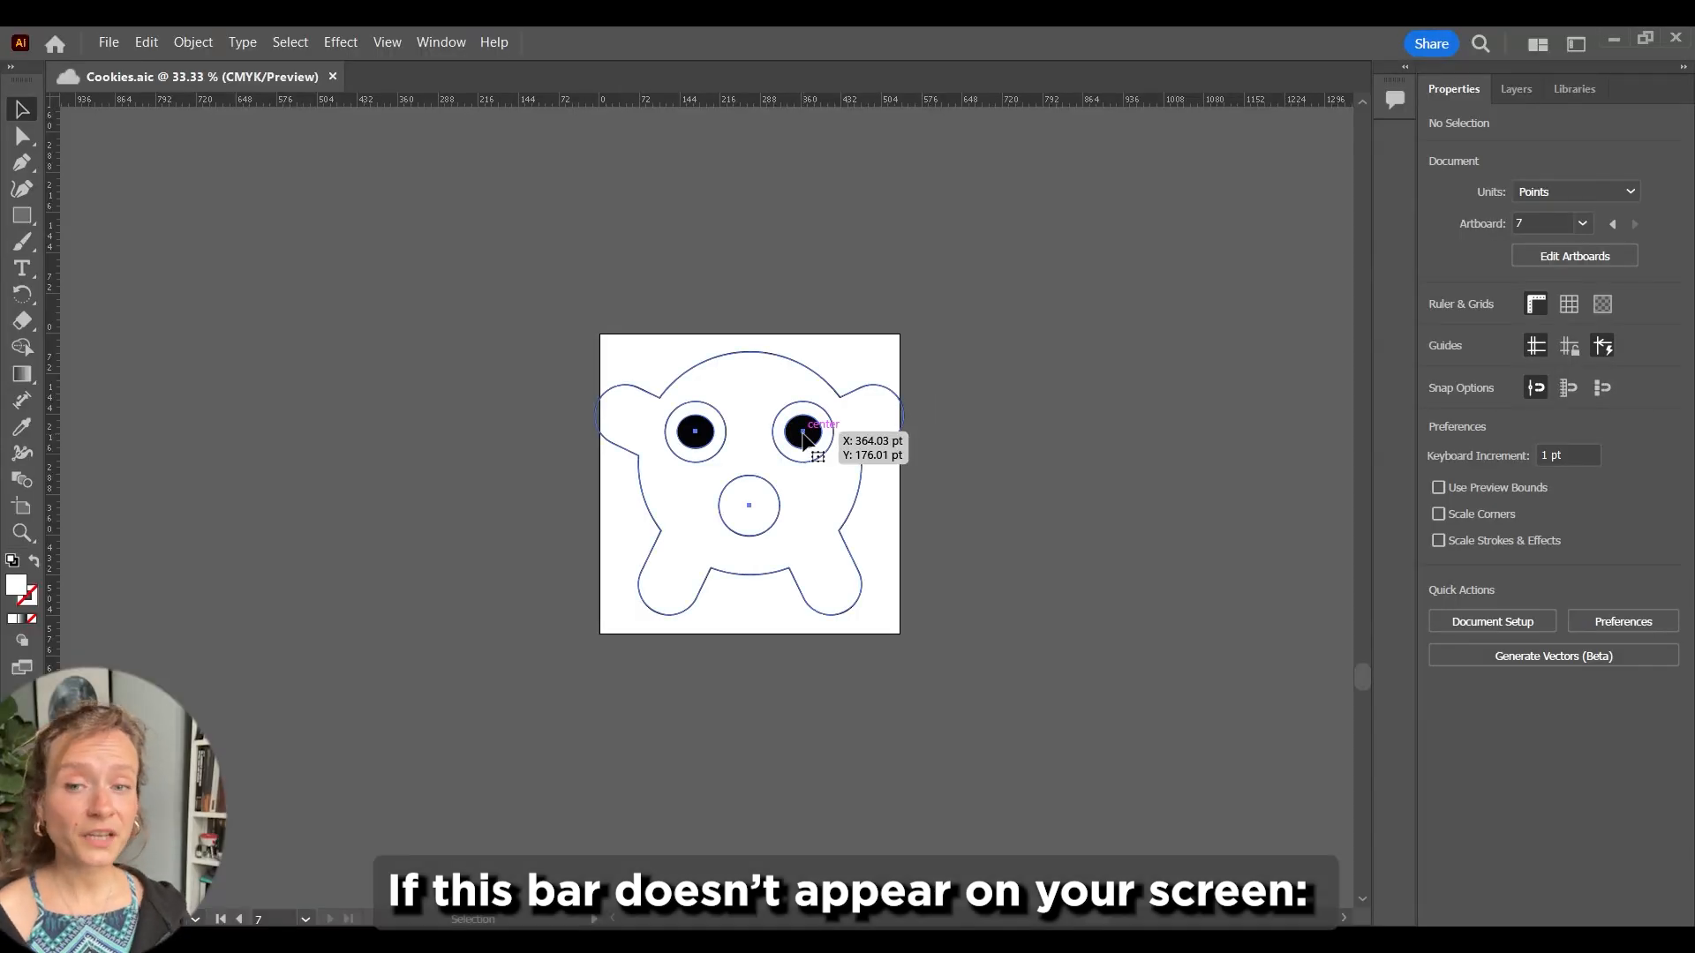
click(804, 435)
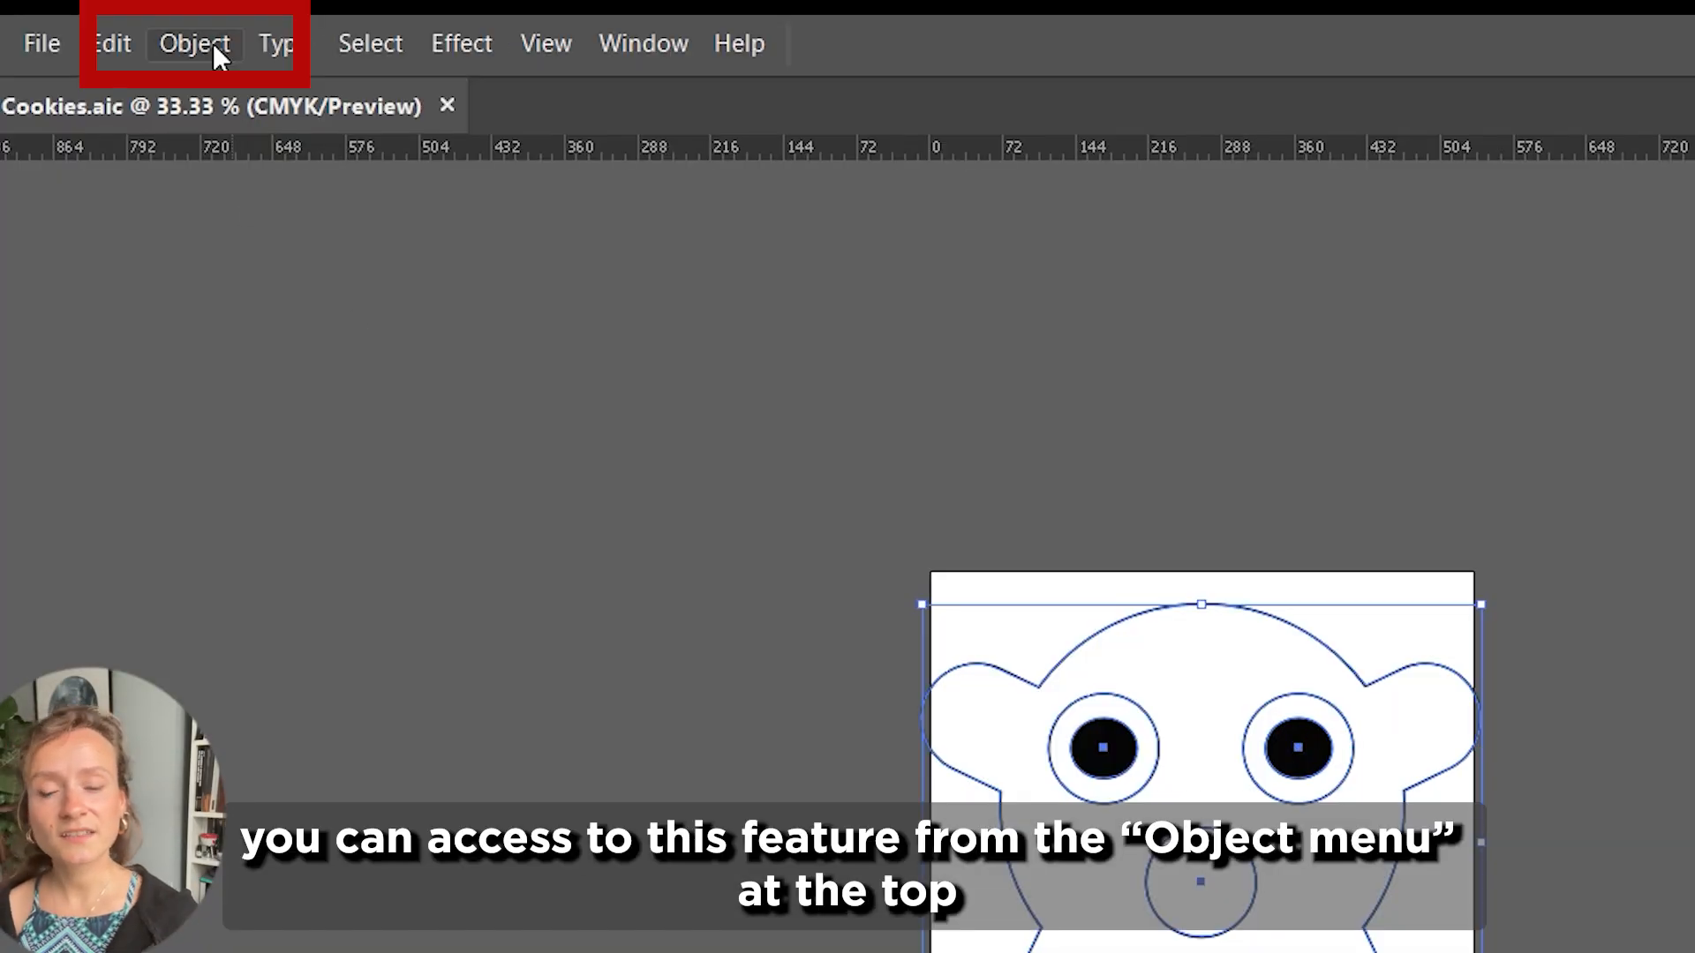
click(203, 42)
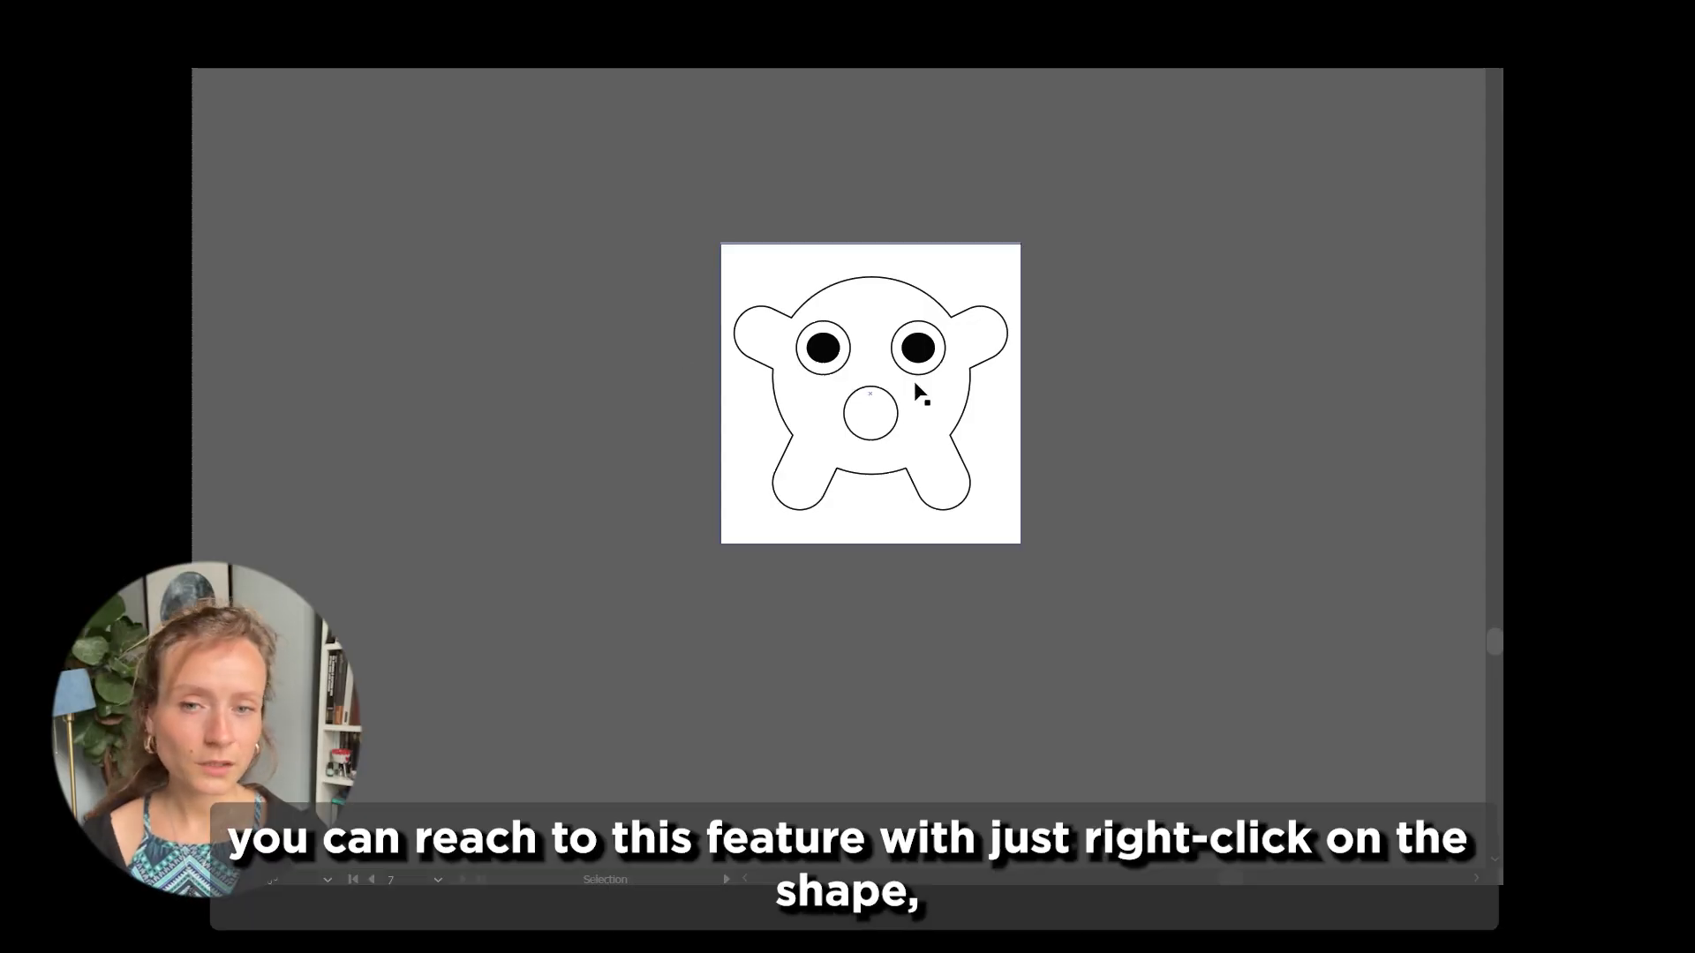
click(918, 347)
right_click(918, 347)
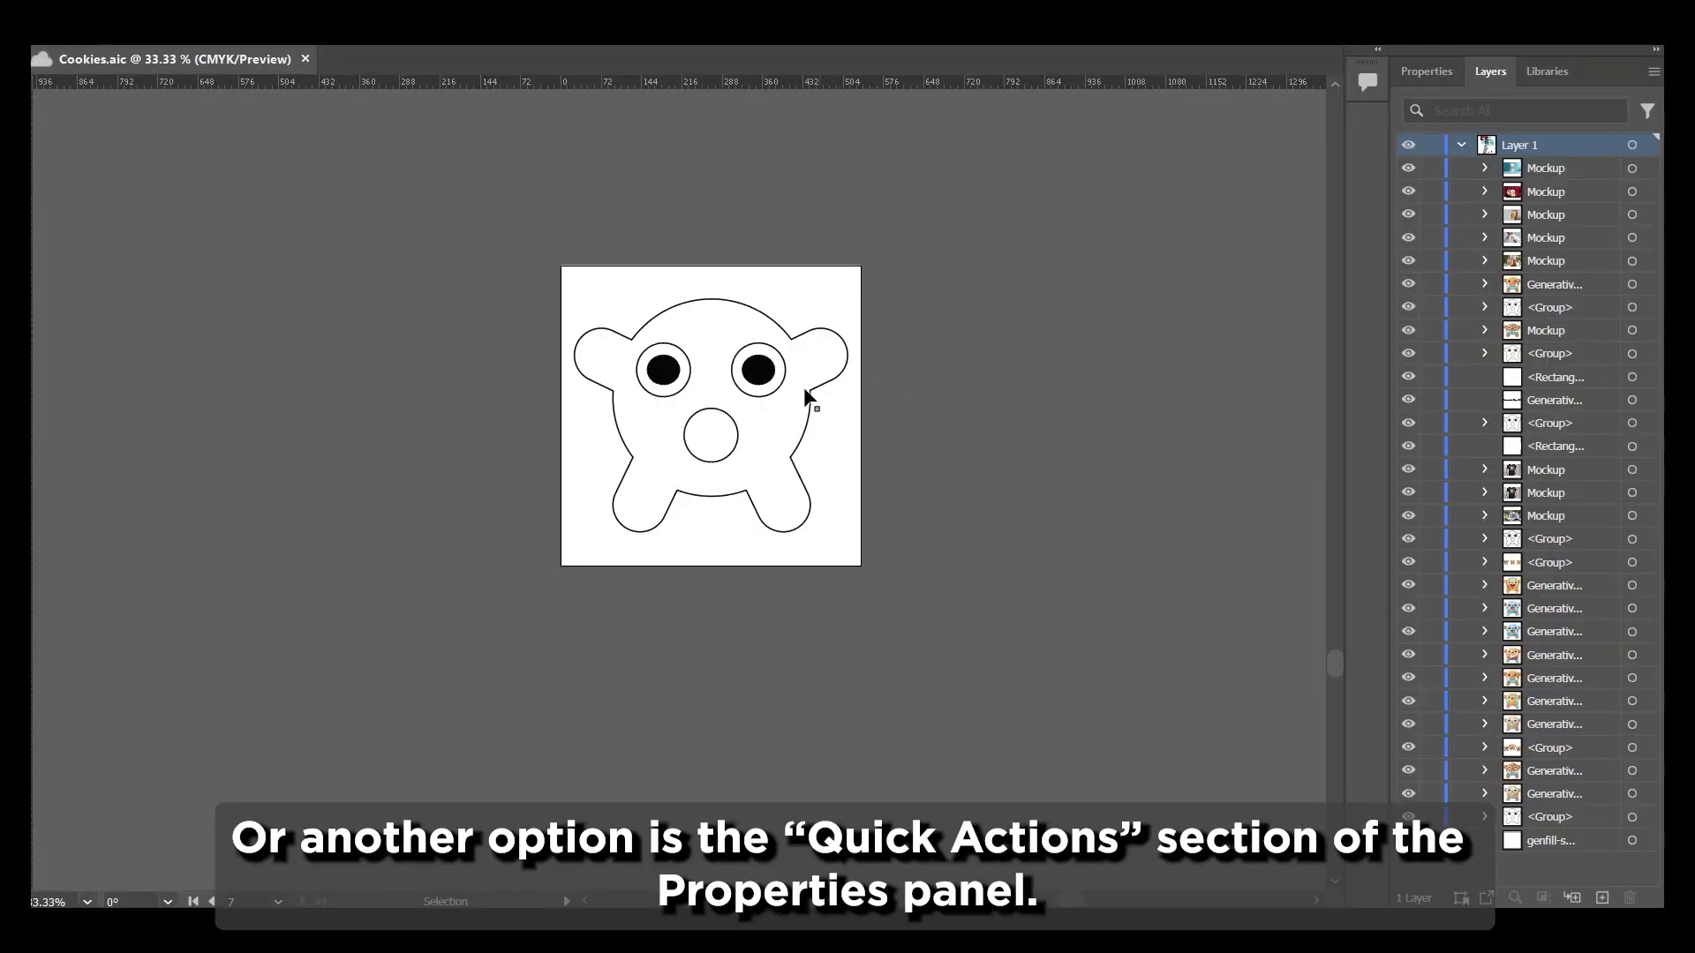
click(749, 362)
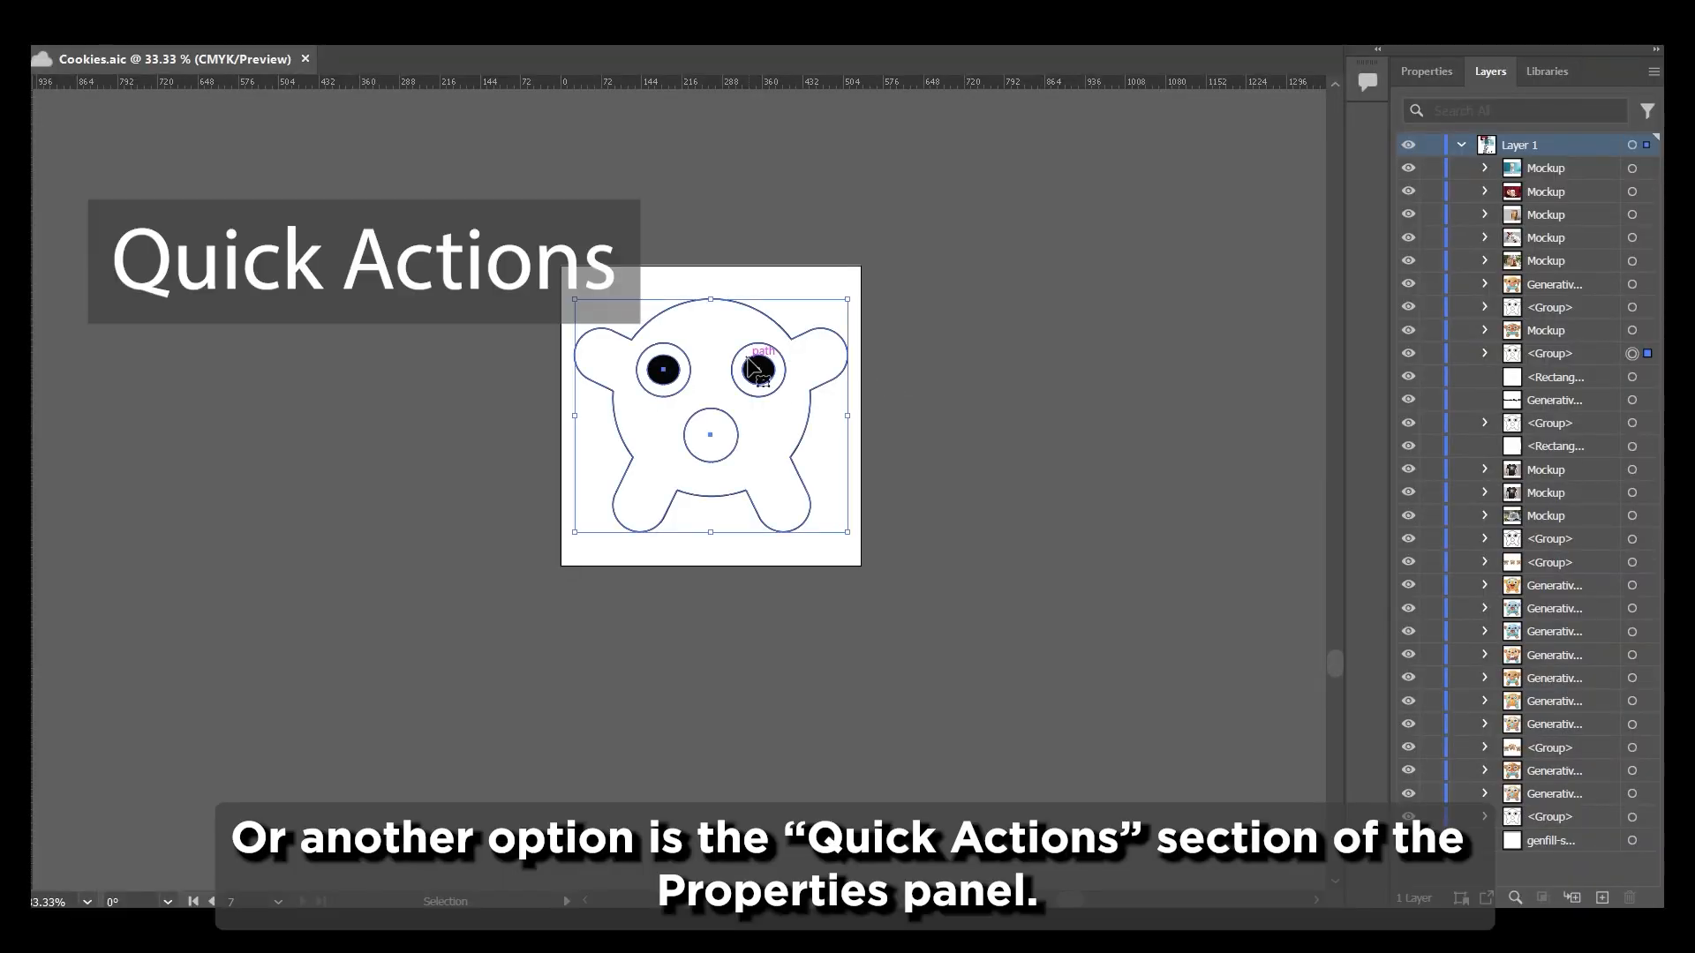
click(1451, 70)
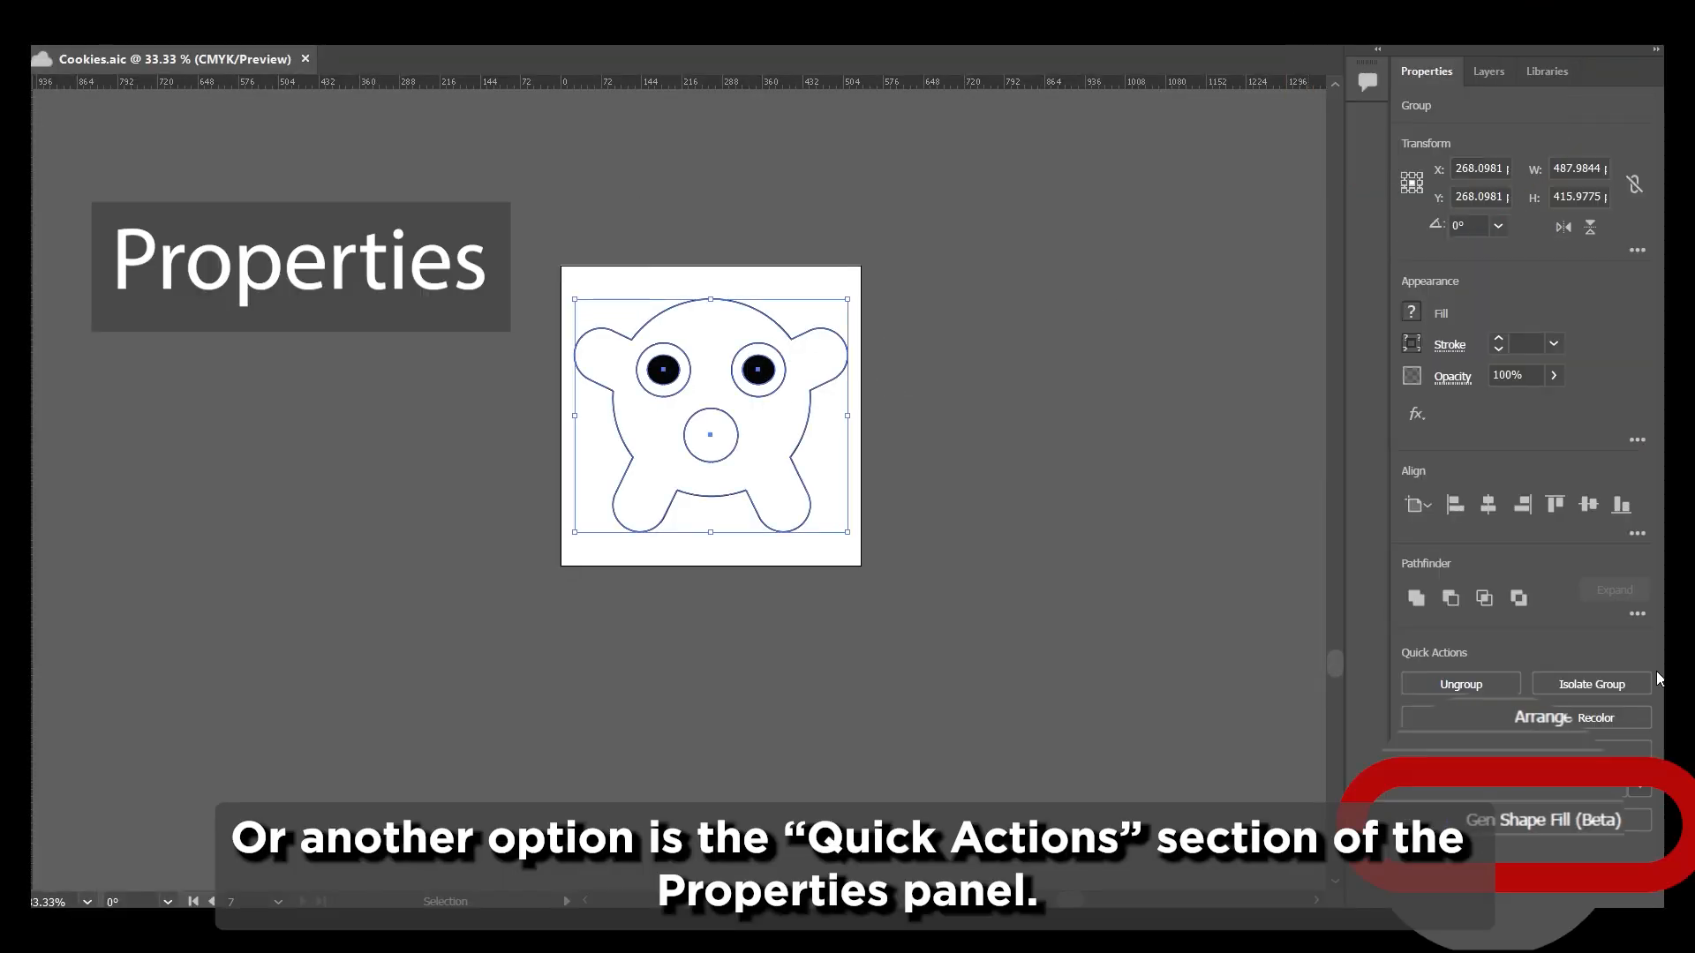
click(1432, 830)
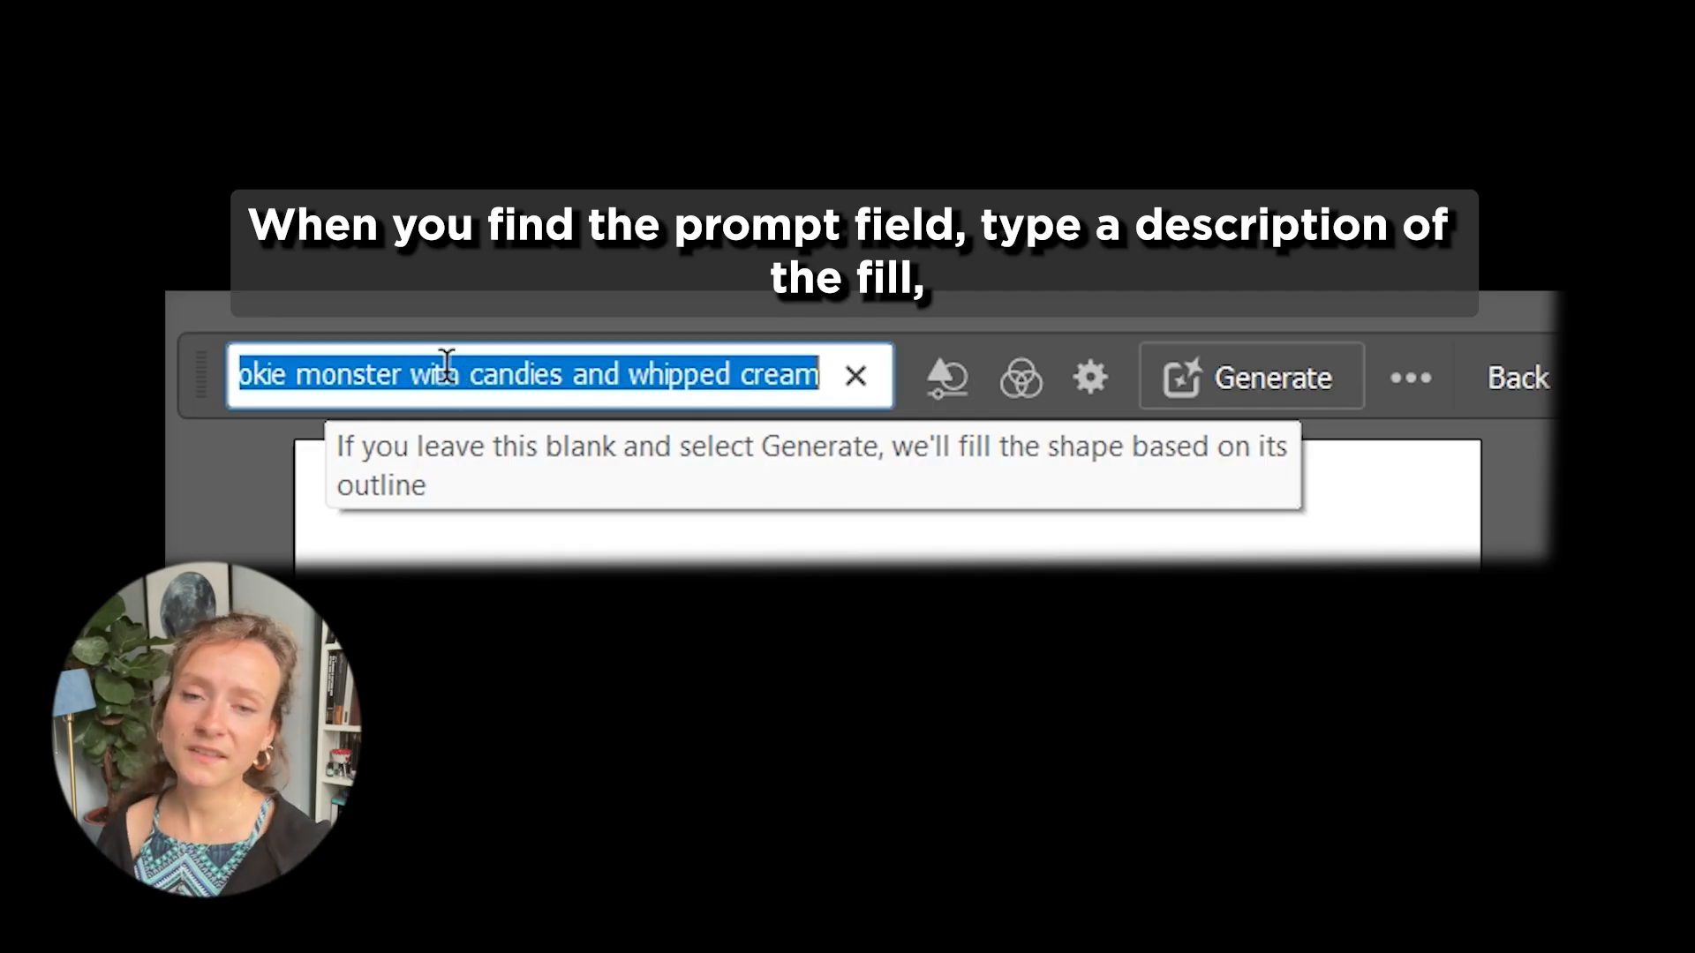
Enter the prompt "A cute cookie monster with candies and whipped cream" and generate the shape fill.
drag(534, 376, 459, 383)
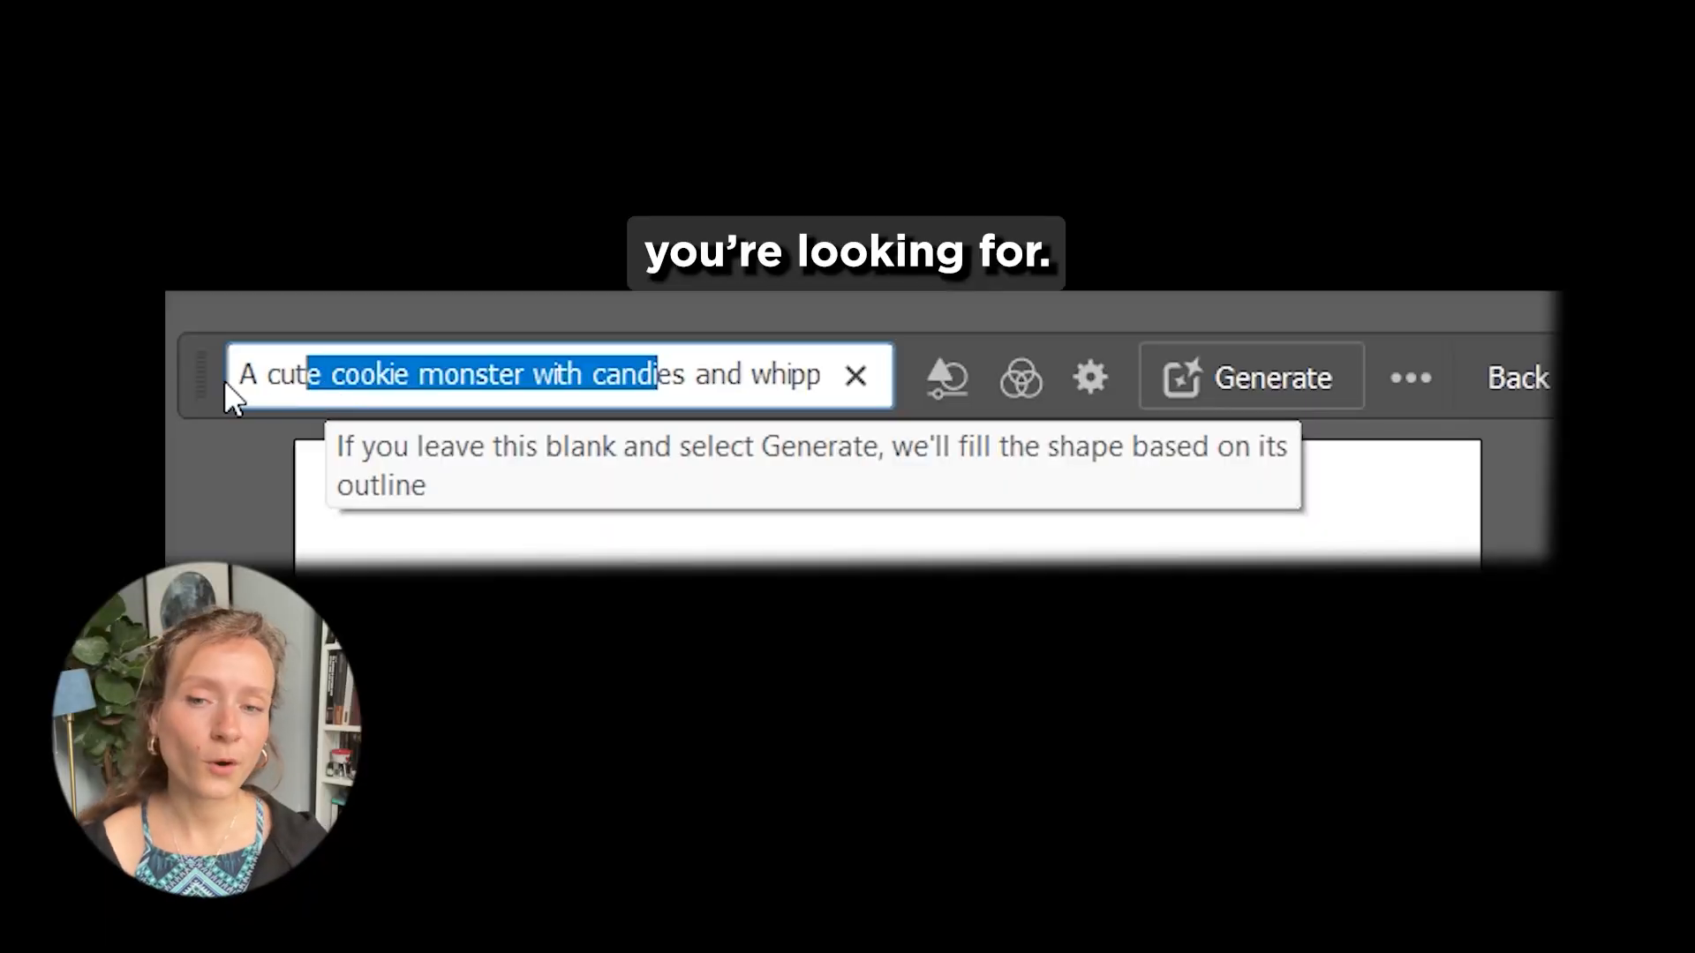
drag(226, 385, 265, 388)
double_click(259, 363)
key(ctrl+a)
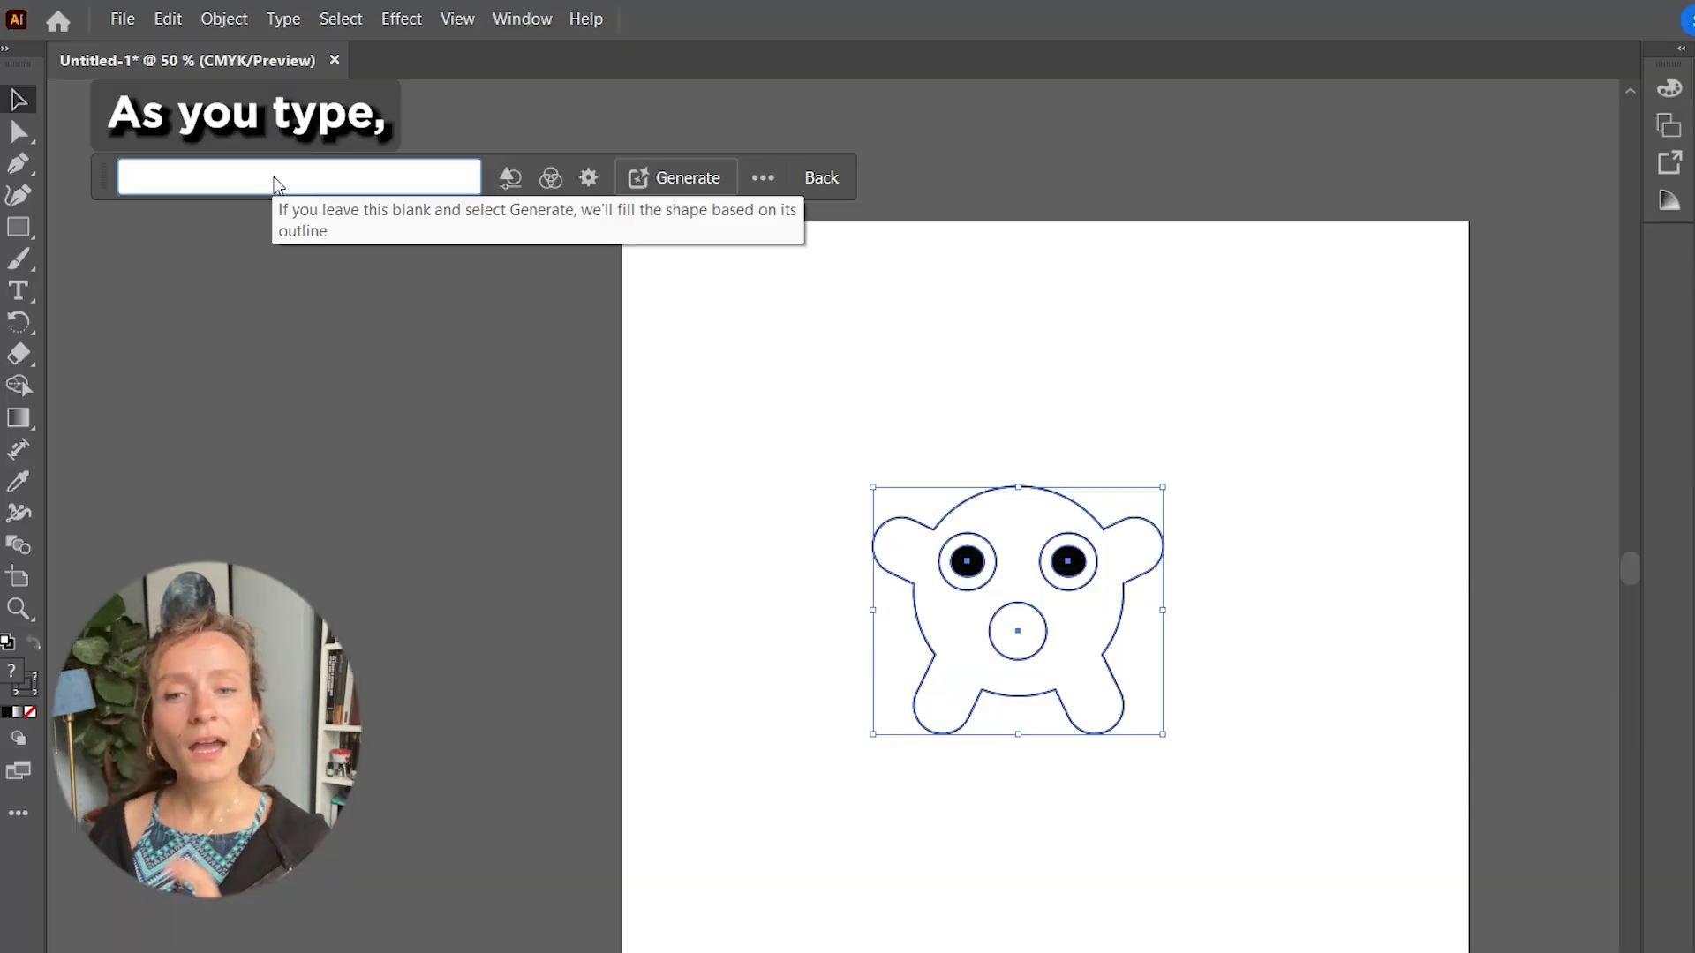
text(cute)
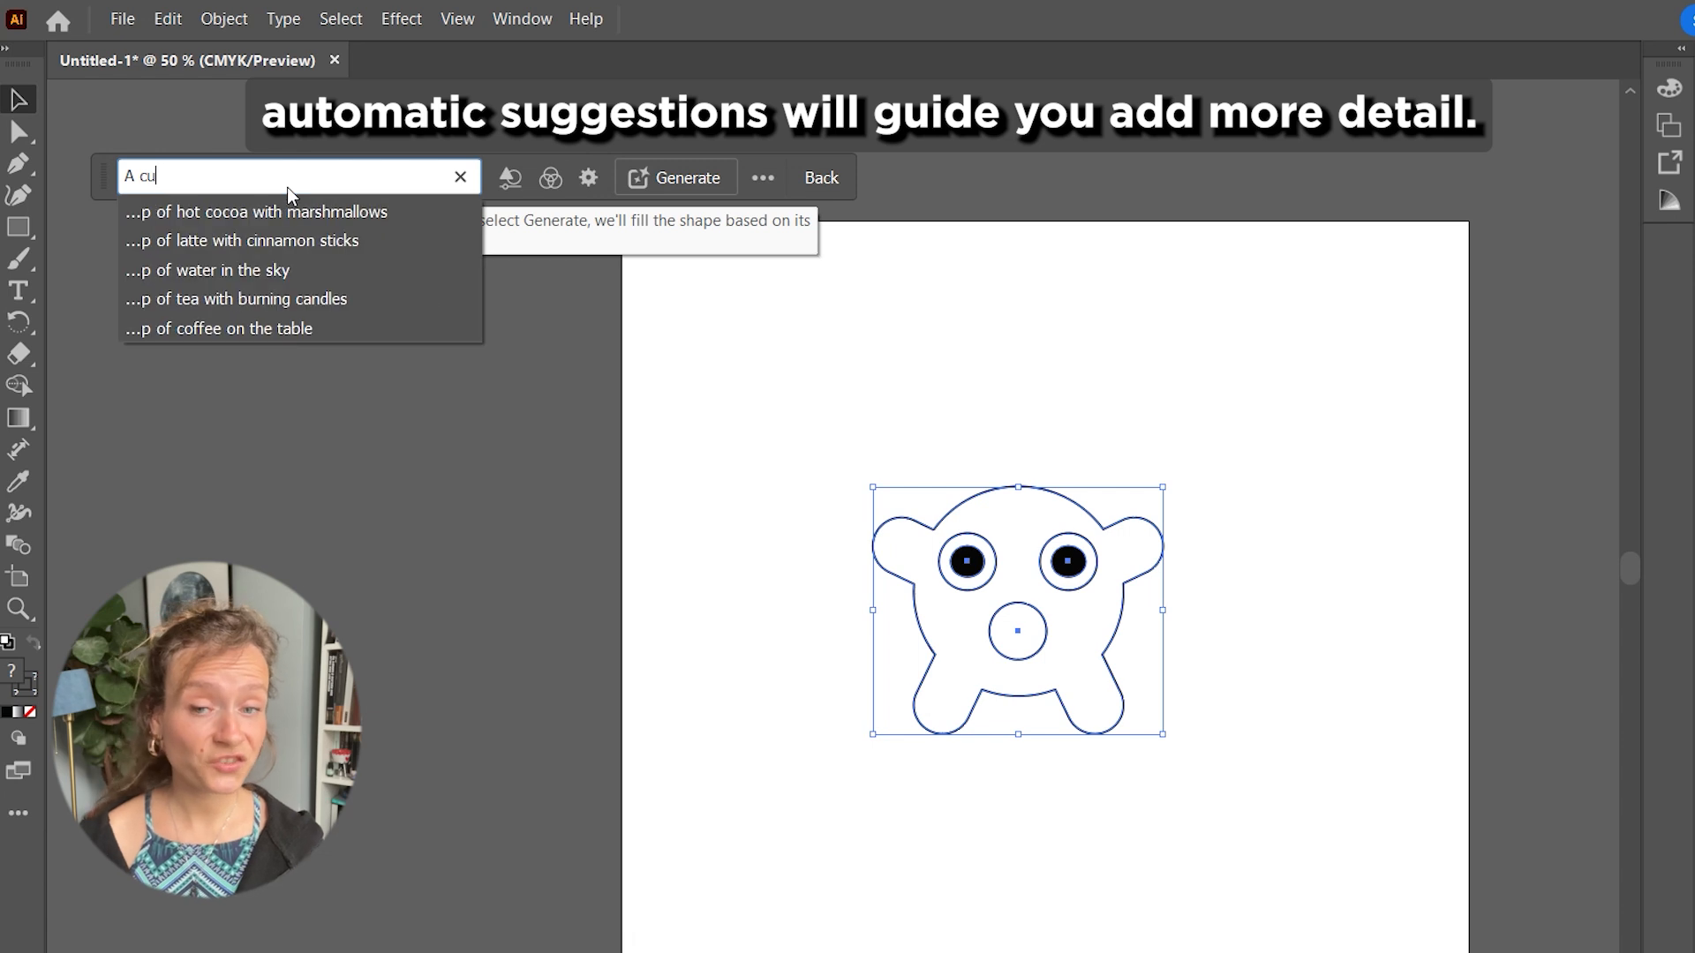
text( creat)
key(BackSpace)
key(BackSpace)
key(BackSpace)
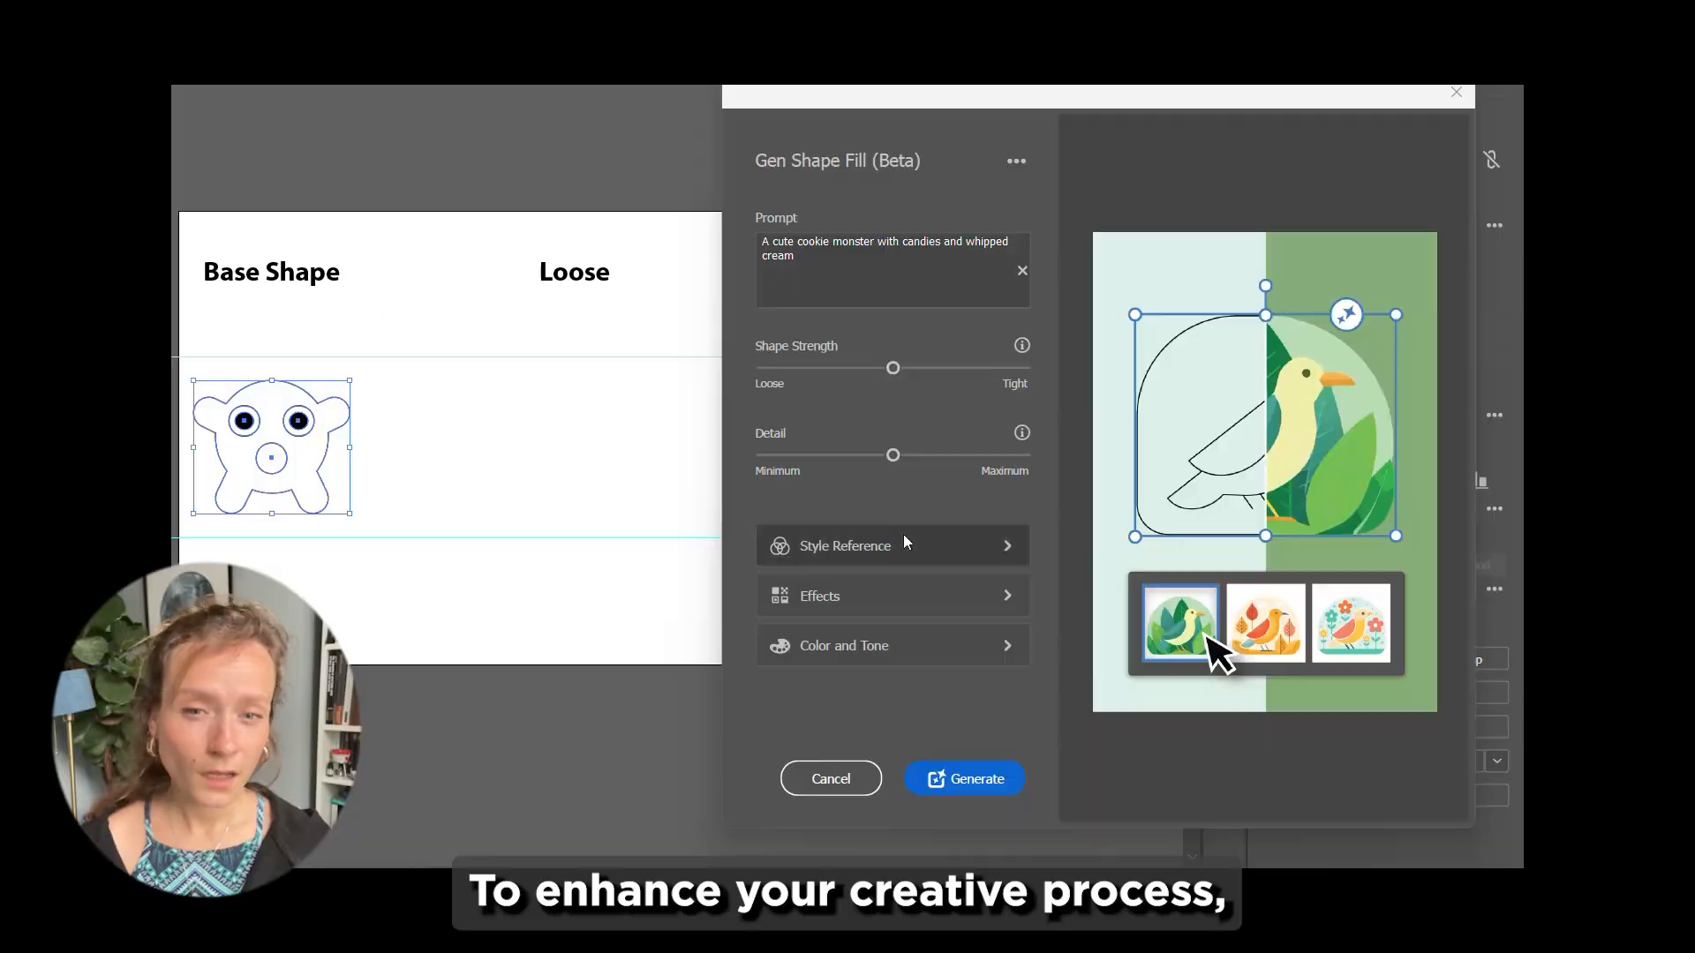
click(979, 782)
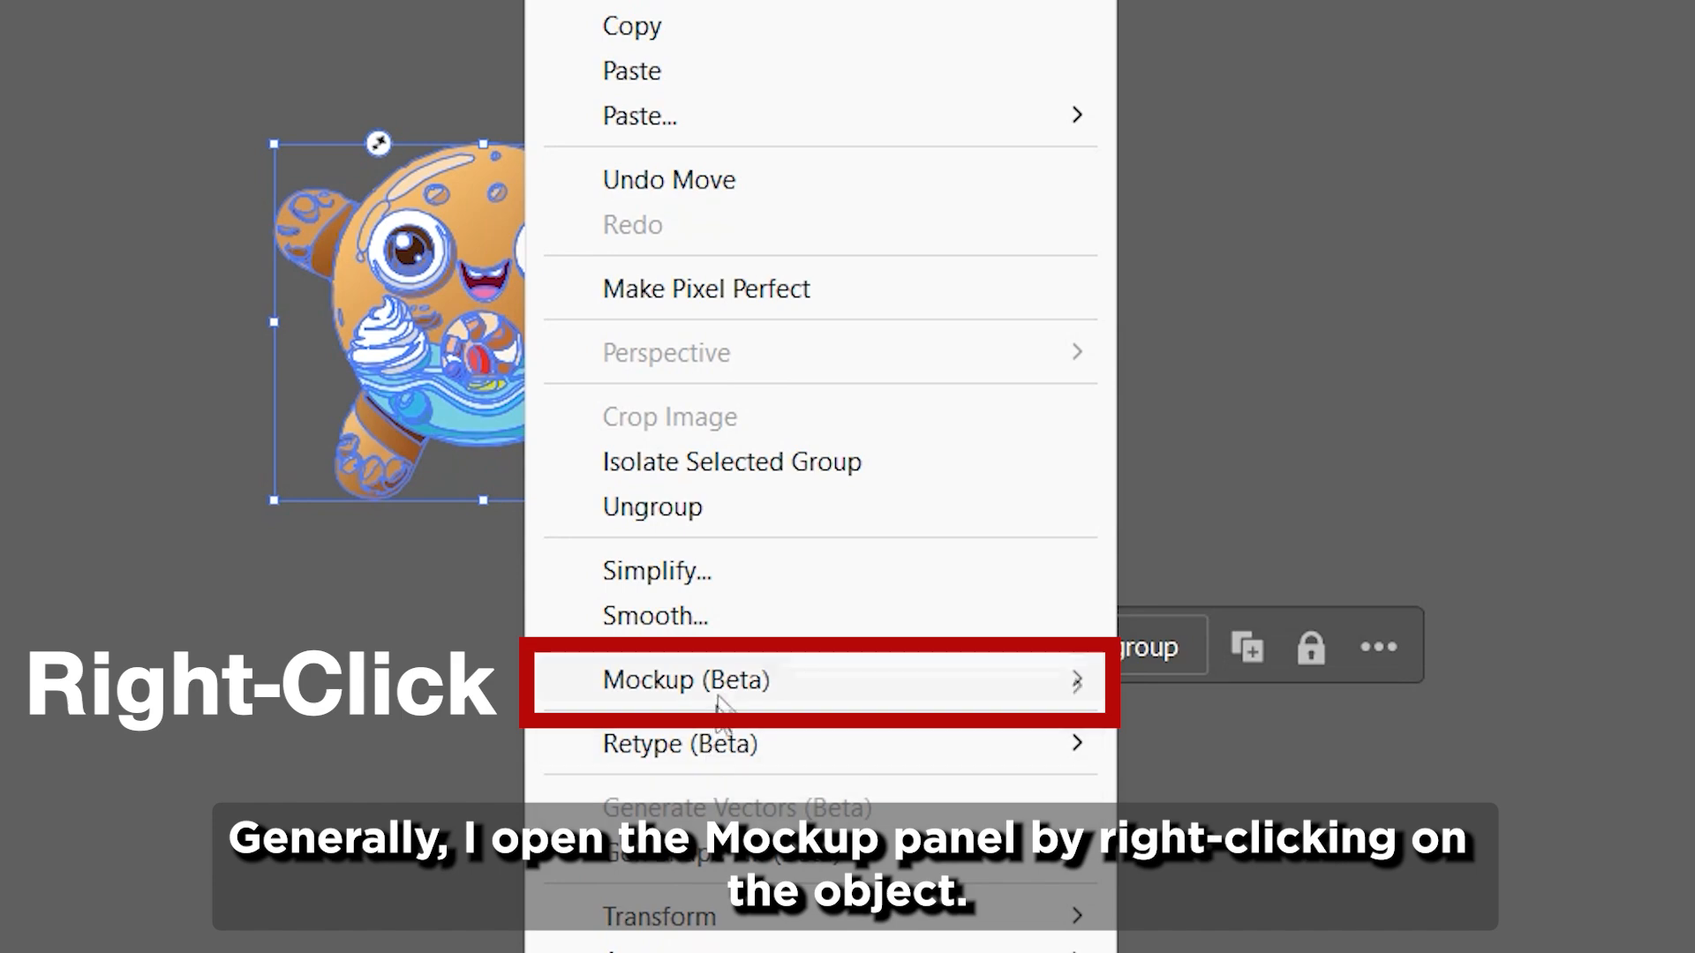
Preview the cookie monster artwork as a mockup and open the Mockup panel for the bear character vector.
mouse_move(725, 686)
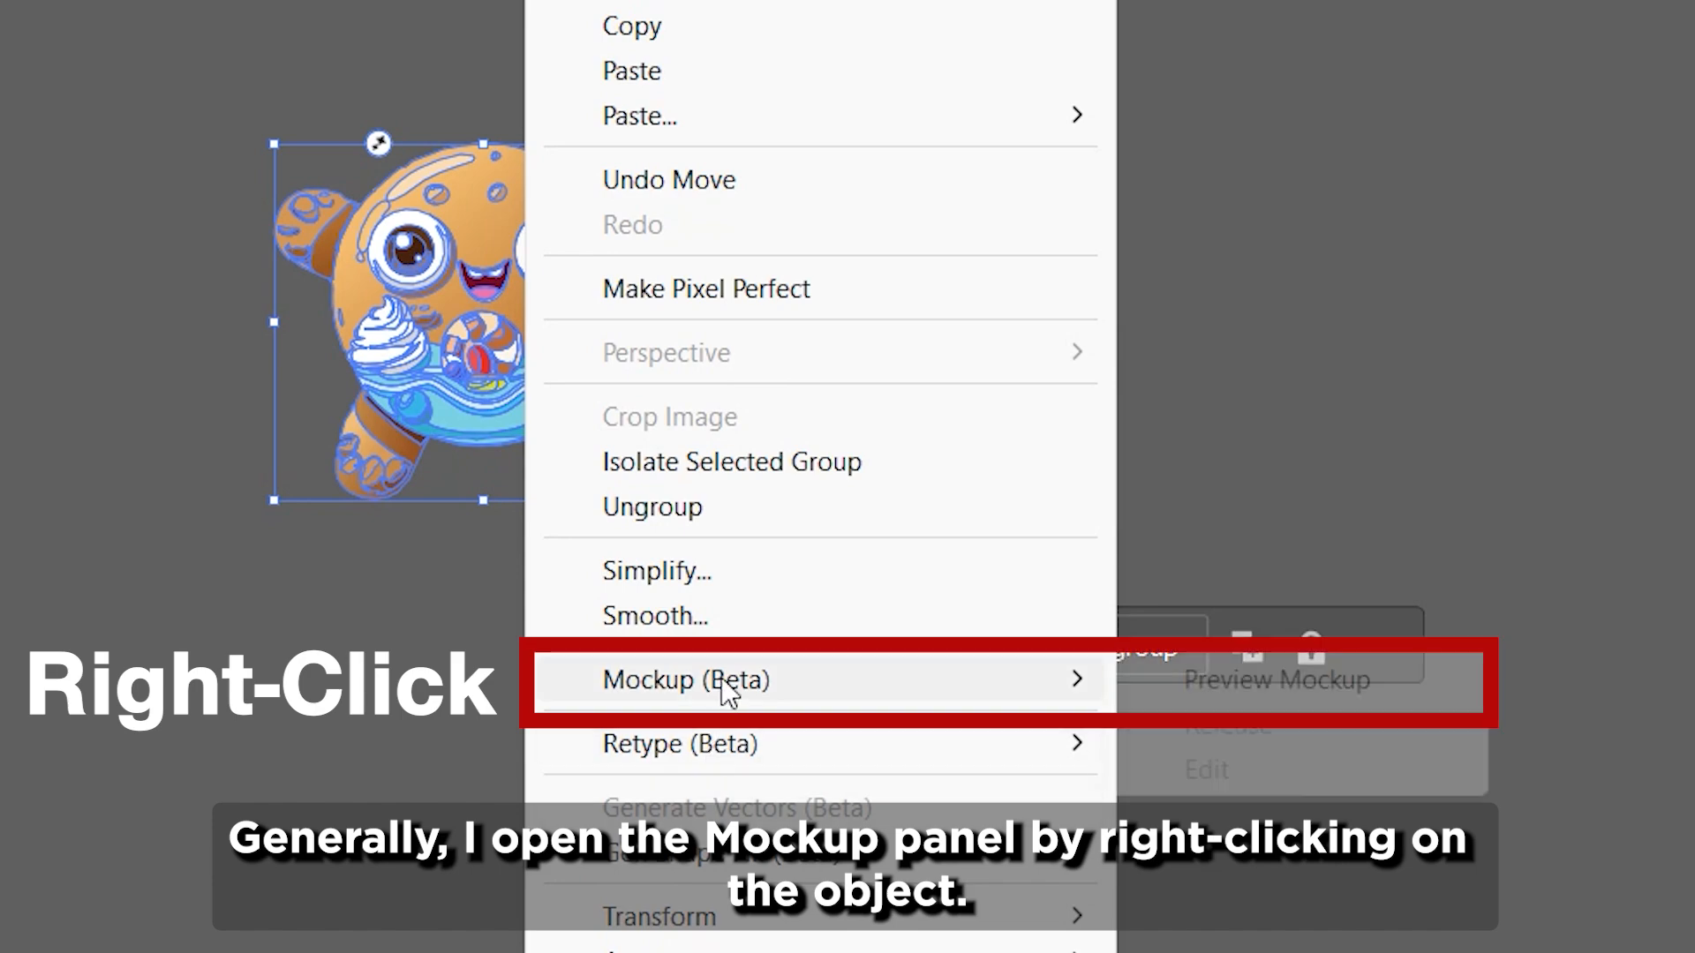
click(1276, 681)
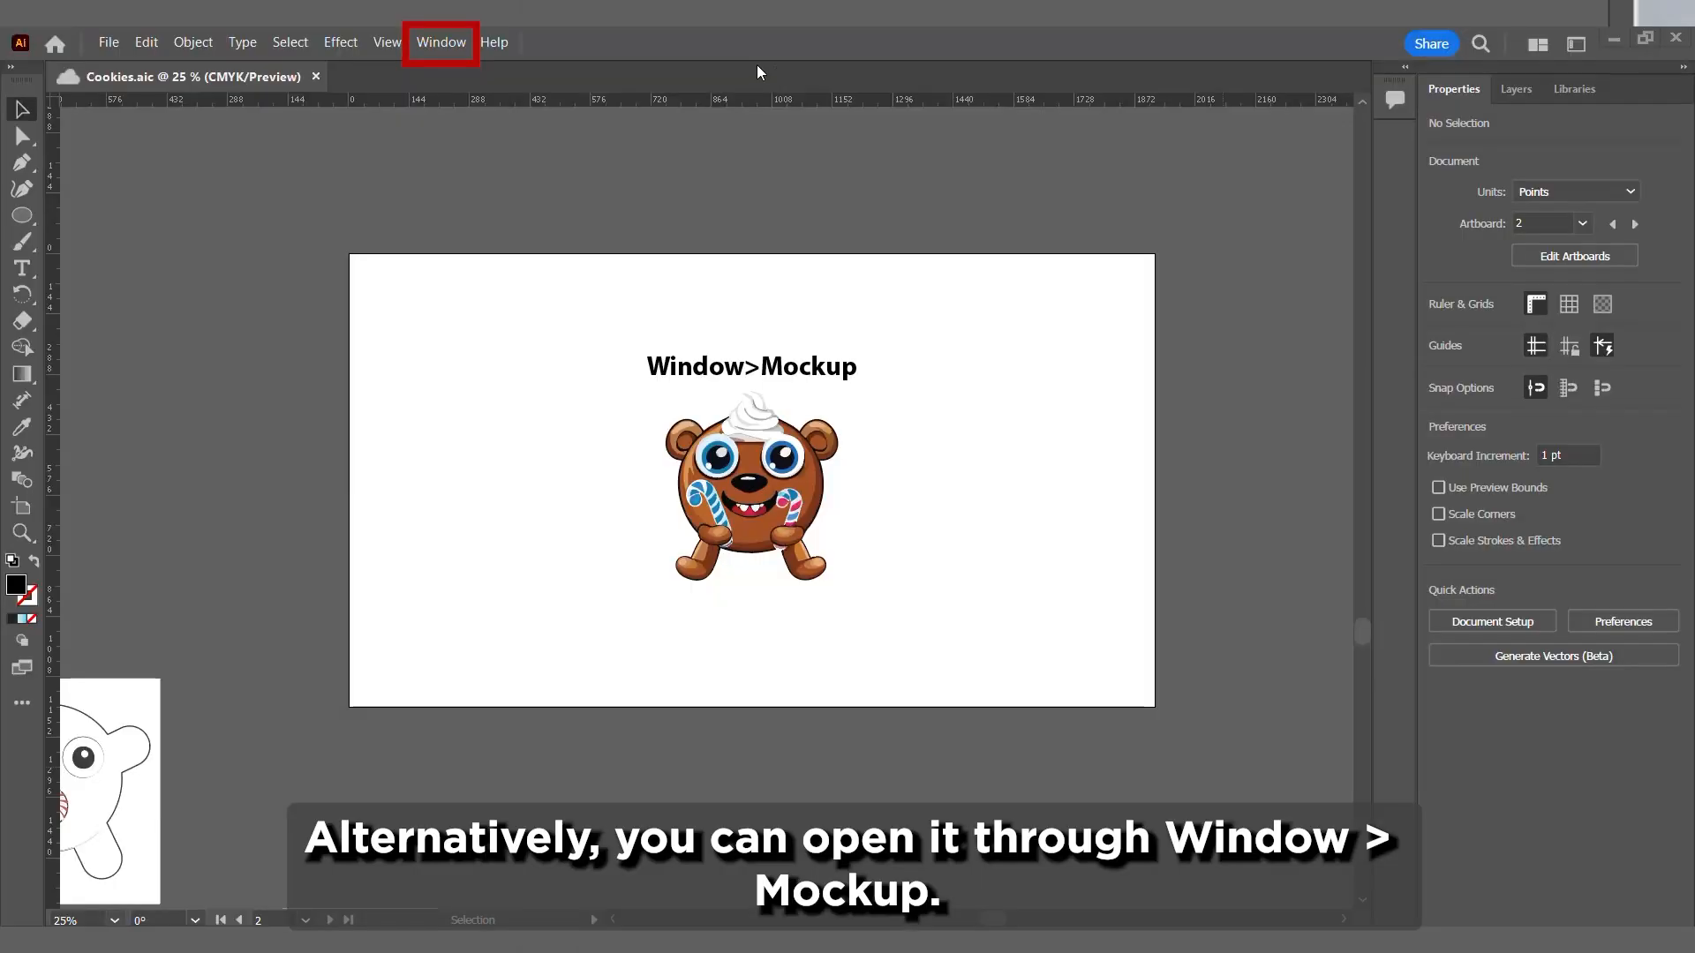
click(742, 491)
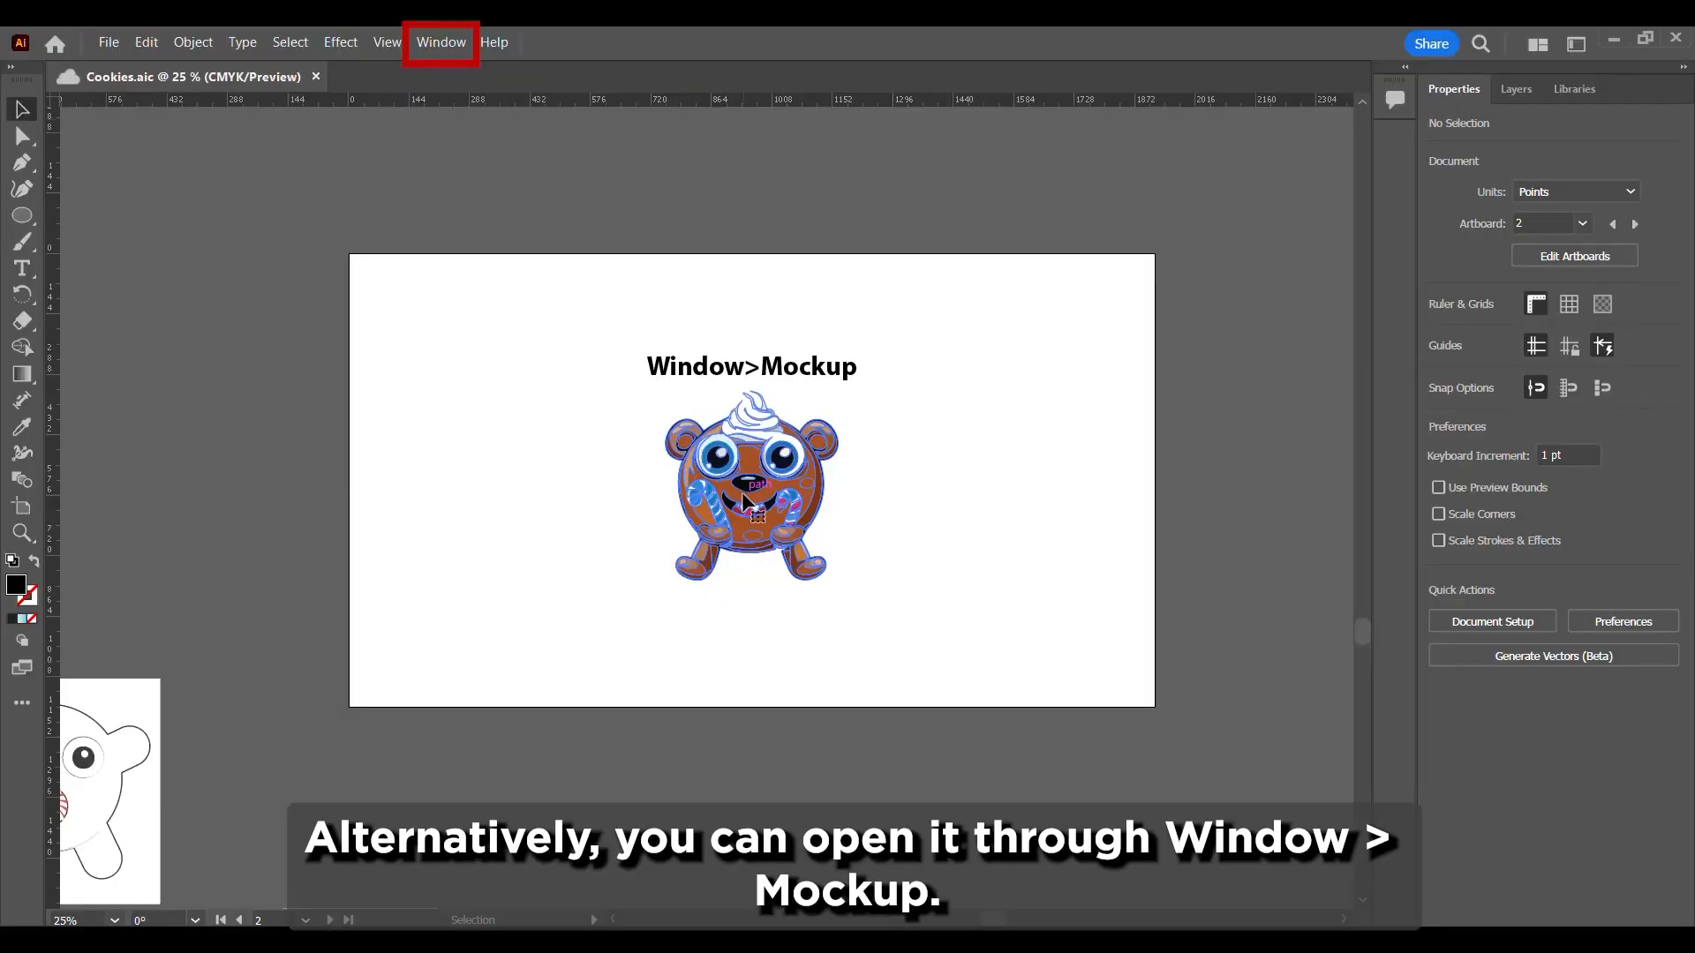
click(441, 42)
click(335, 494)
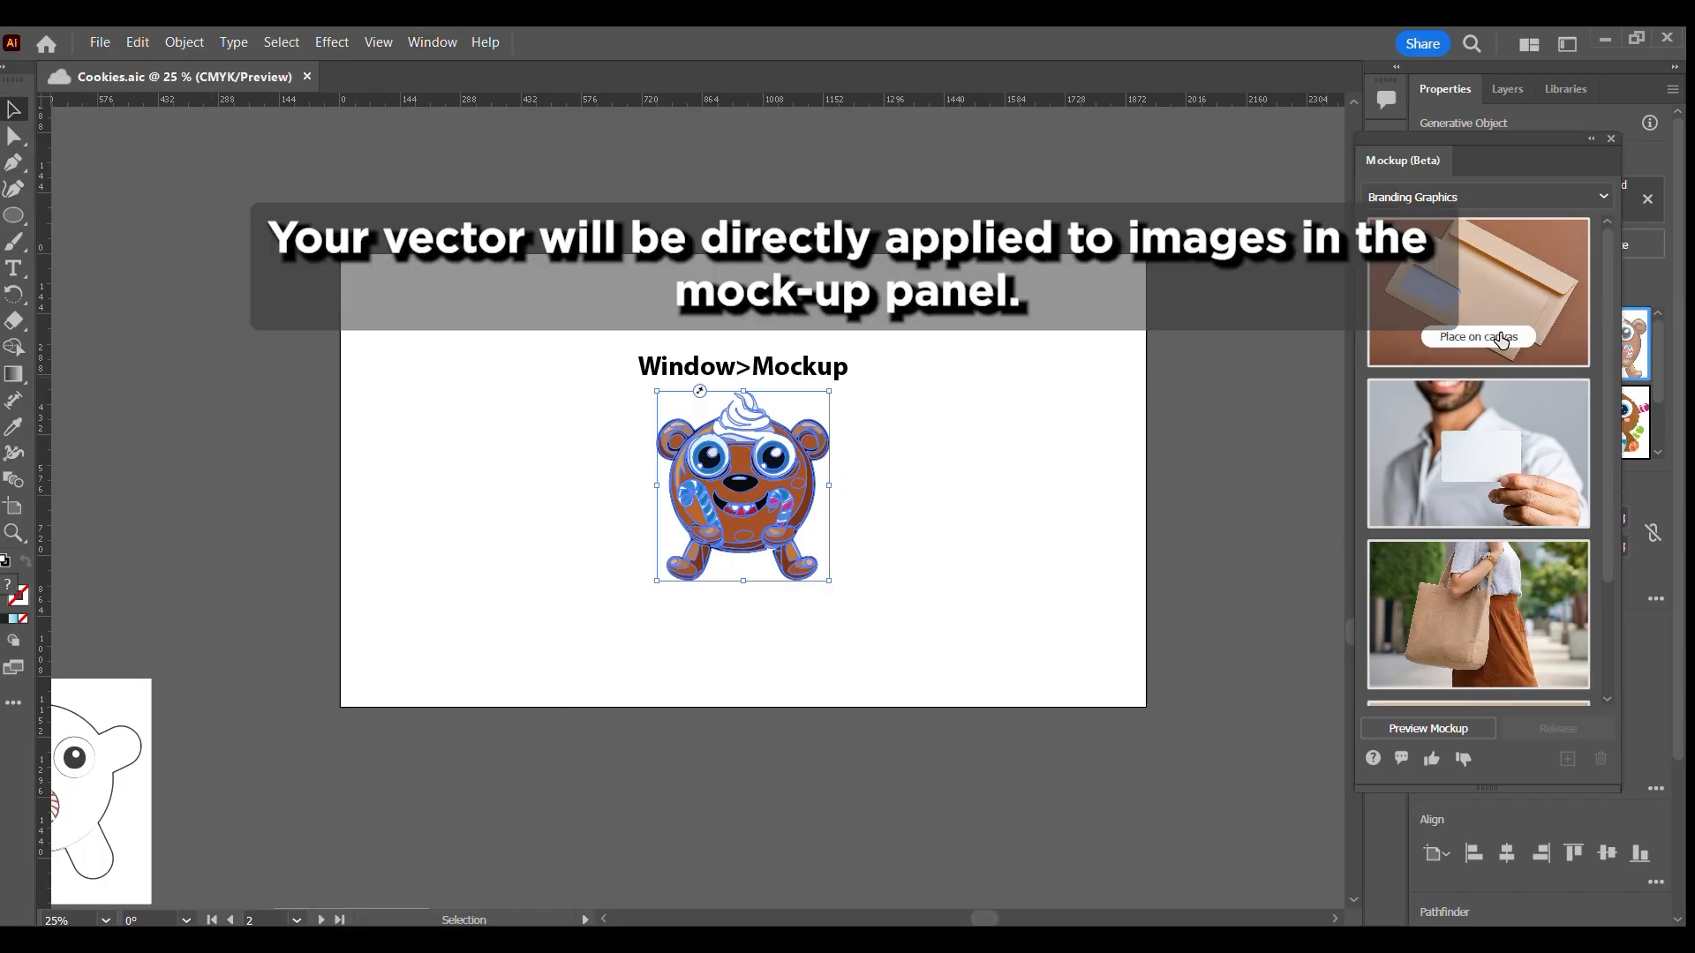
Place the tote bag mockup from Branding Graphics on the canvas and enlarge it beyond the artboard edges.
click(1479, 668)
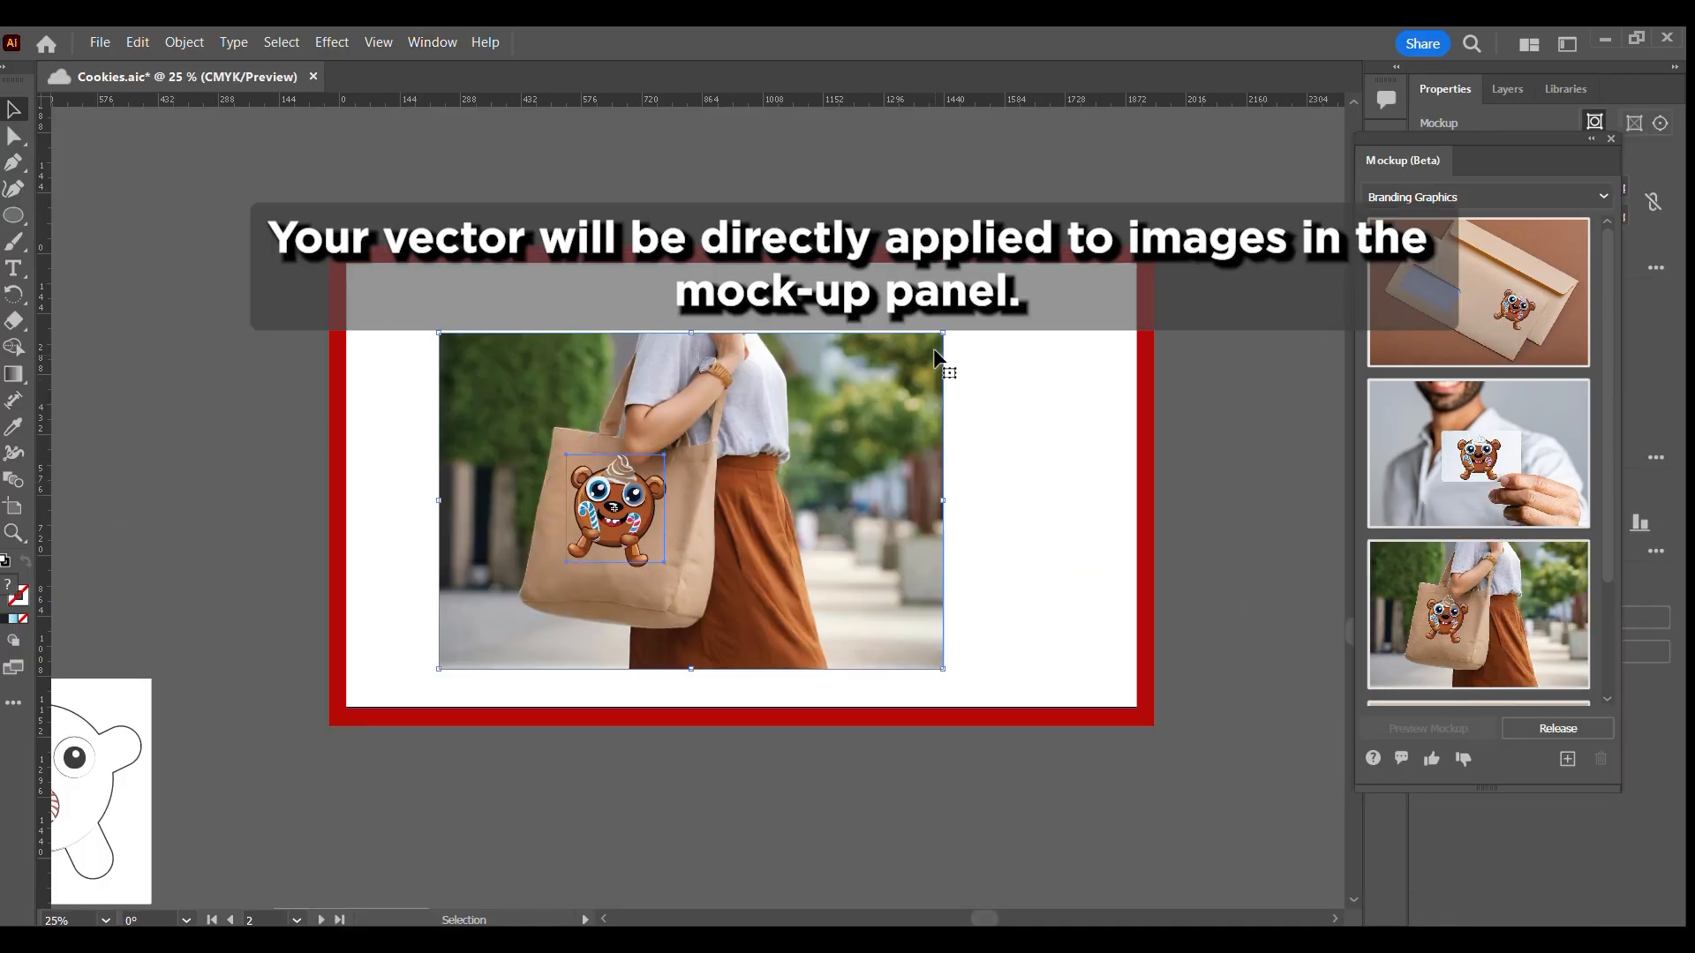
drag(935, 355, 1062, 263)
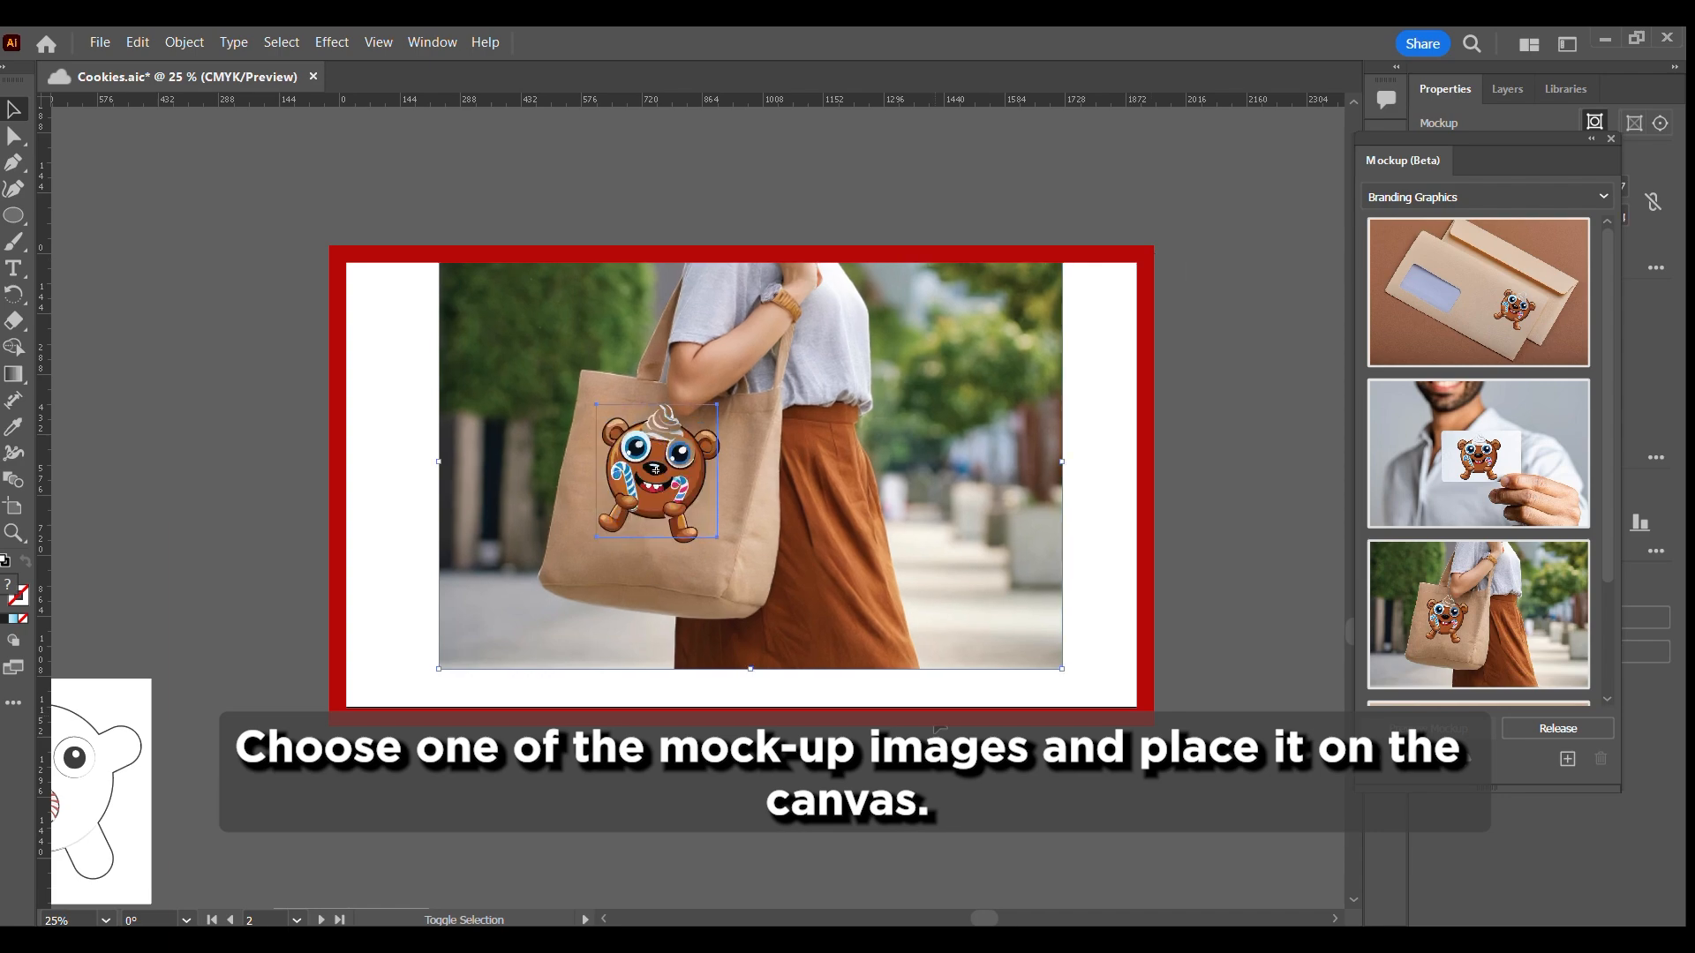
drag(1061, 669, 1203, 728)
drag(439, 725, 341, 814)
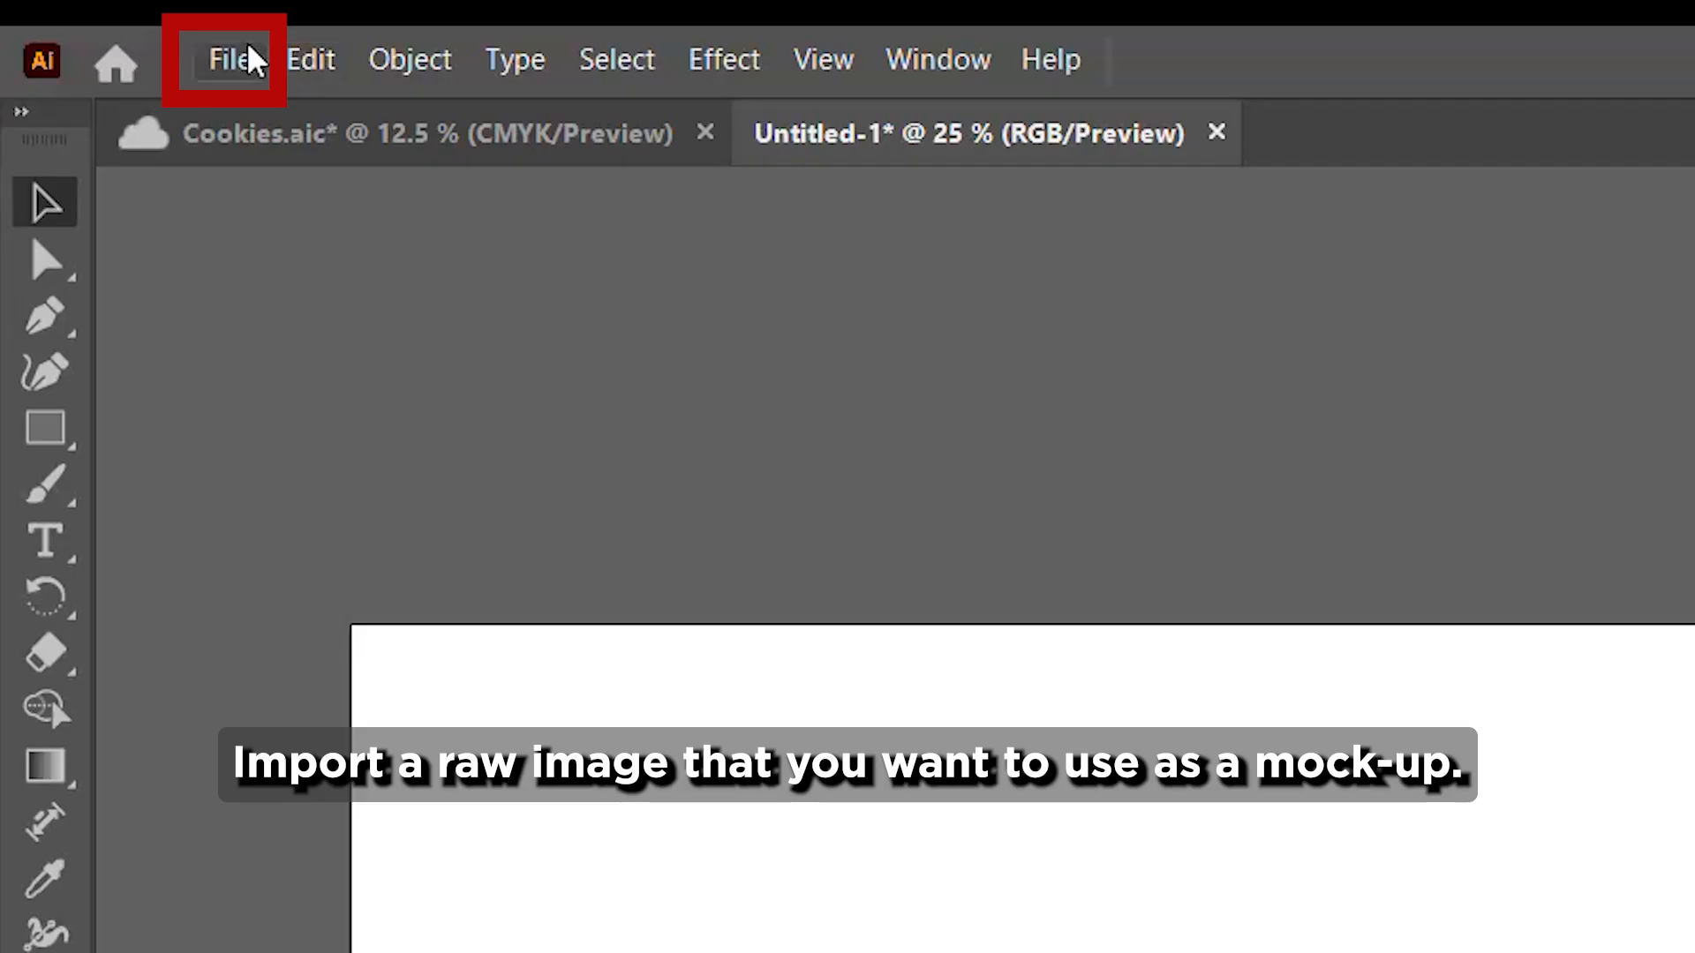
Place the photo Asset 9 as a linked image in the new document.
click(238, 61)
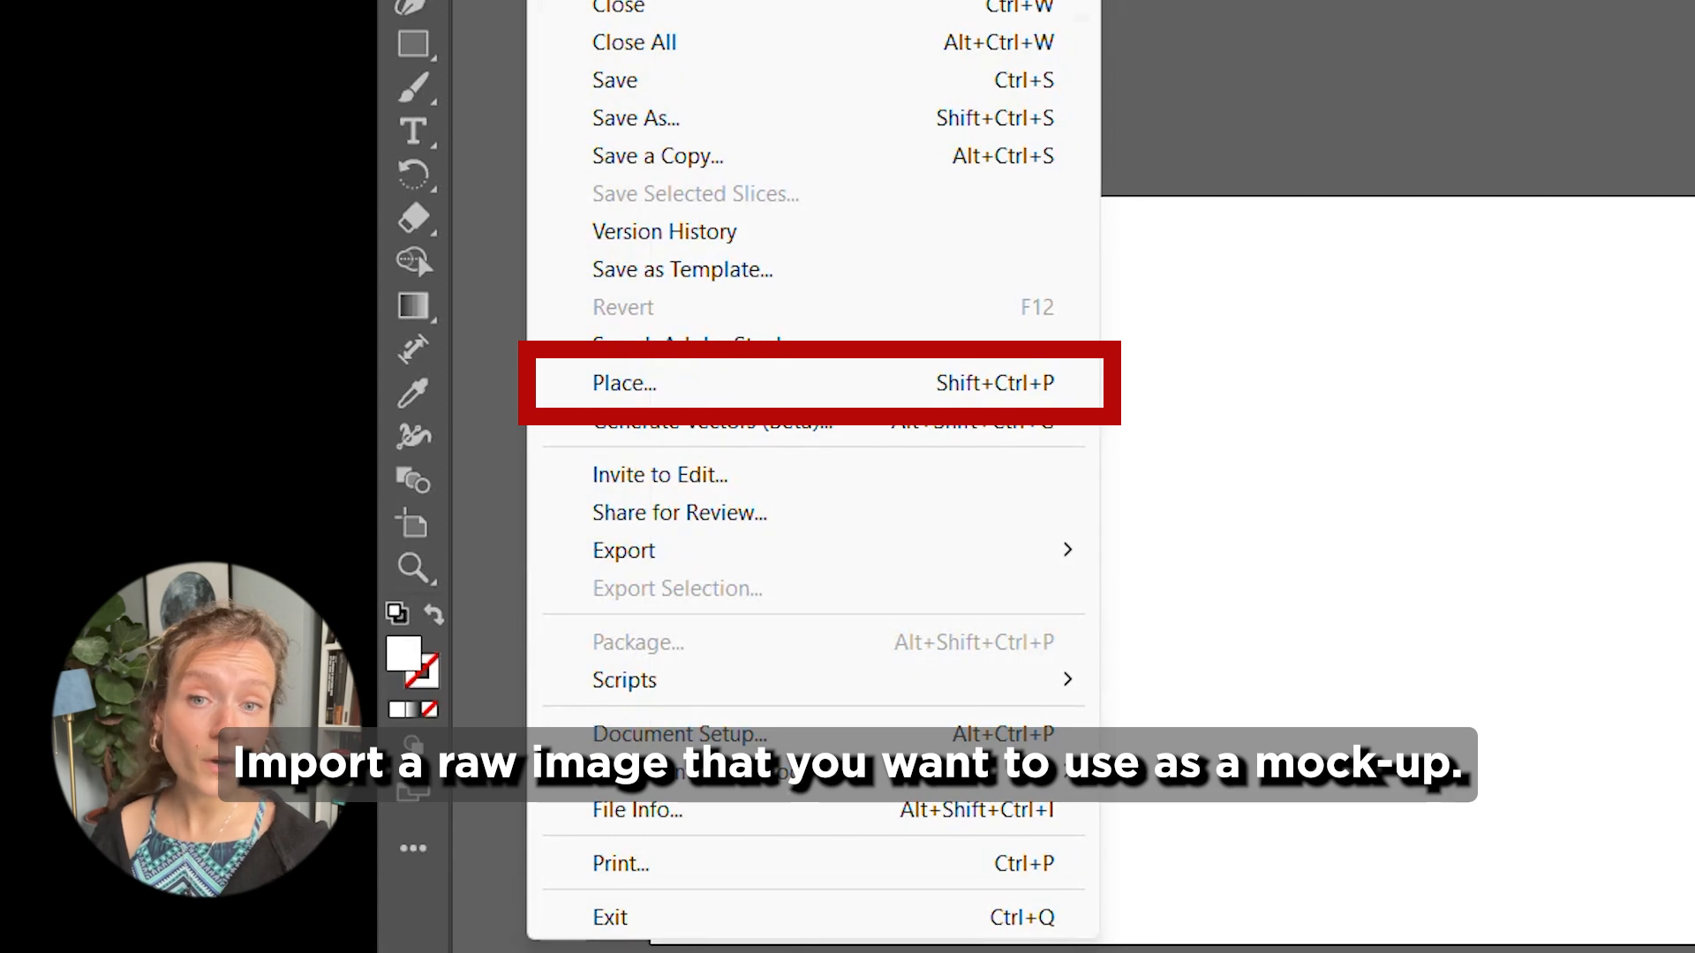
click(715, 389)
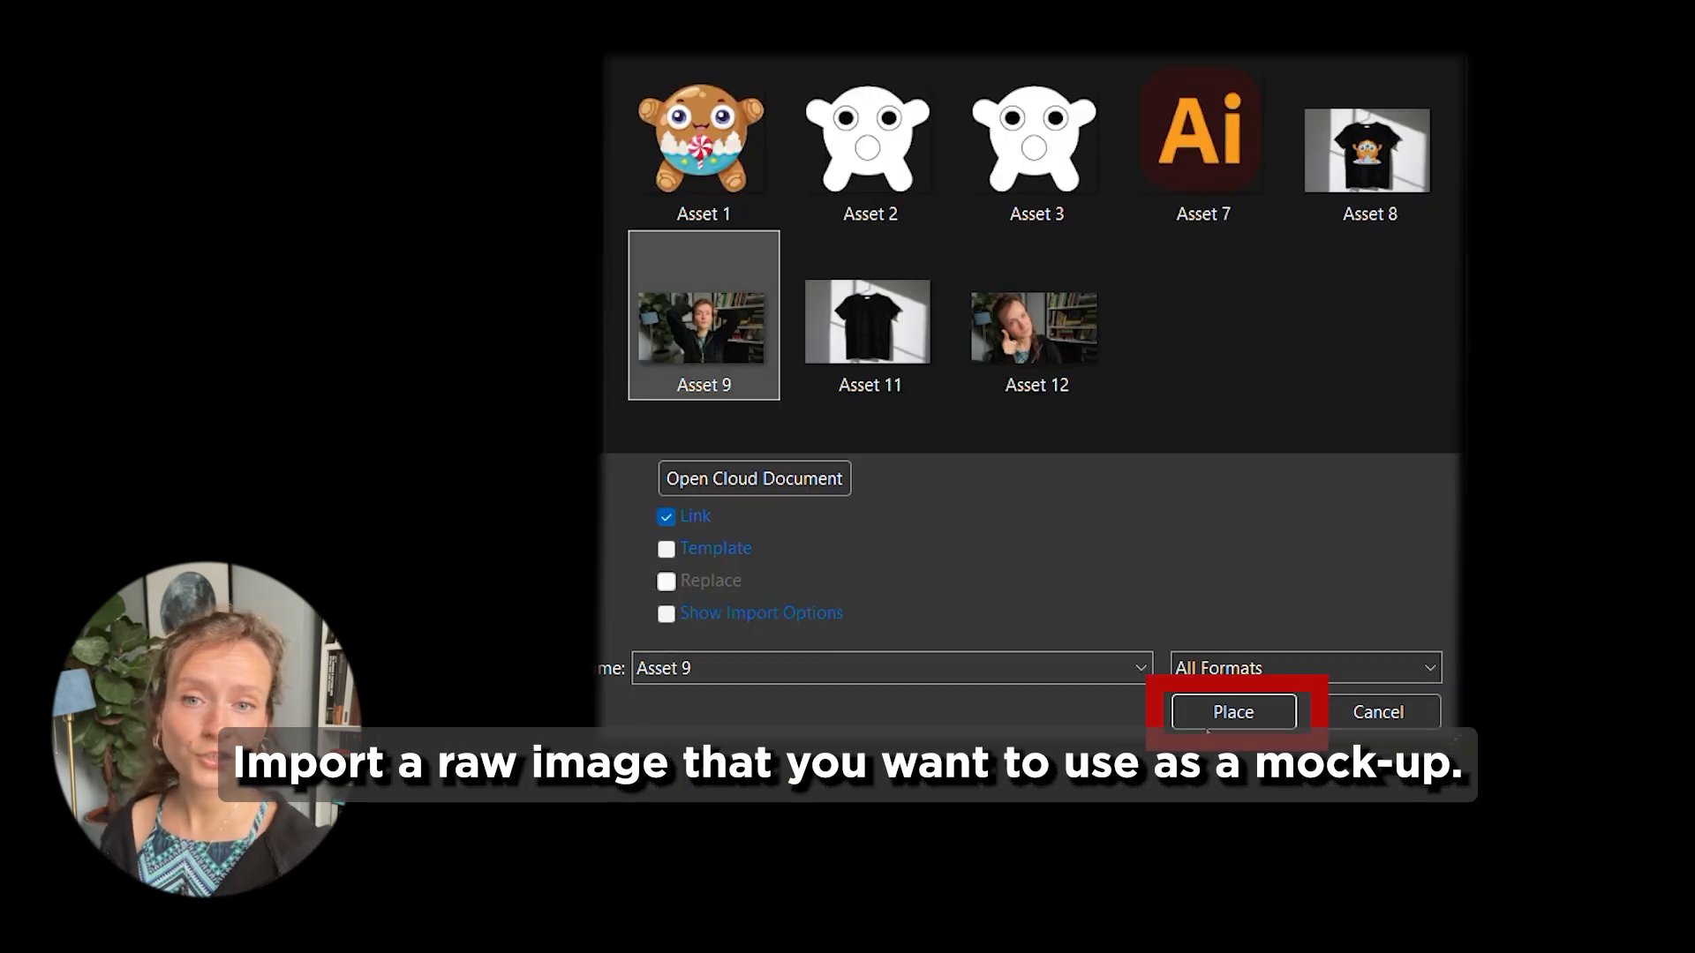
click(1225, 709)
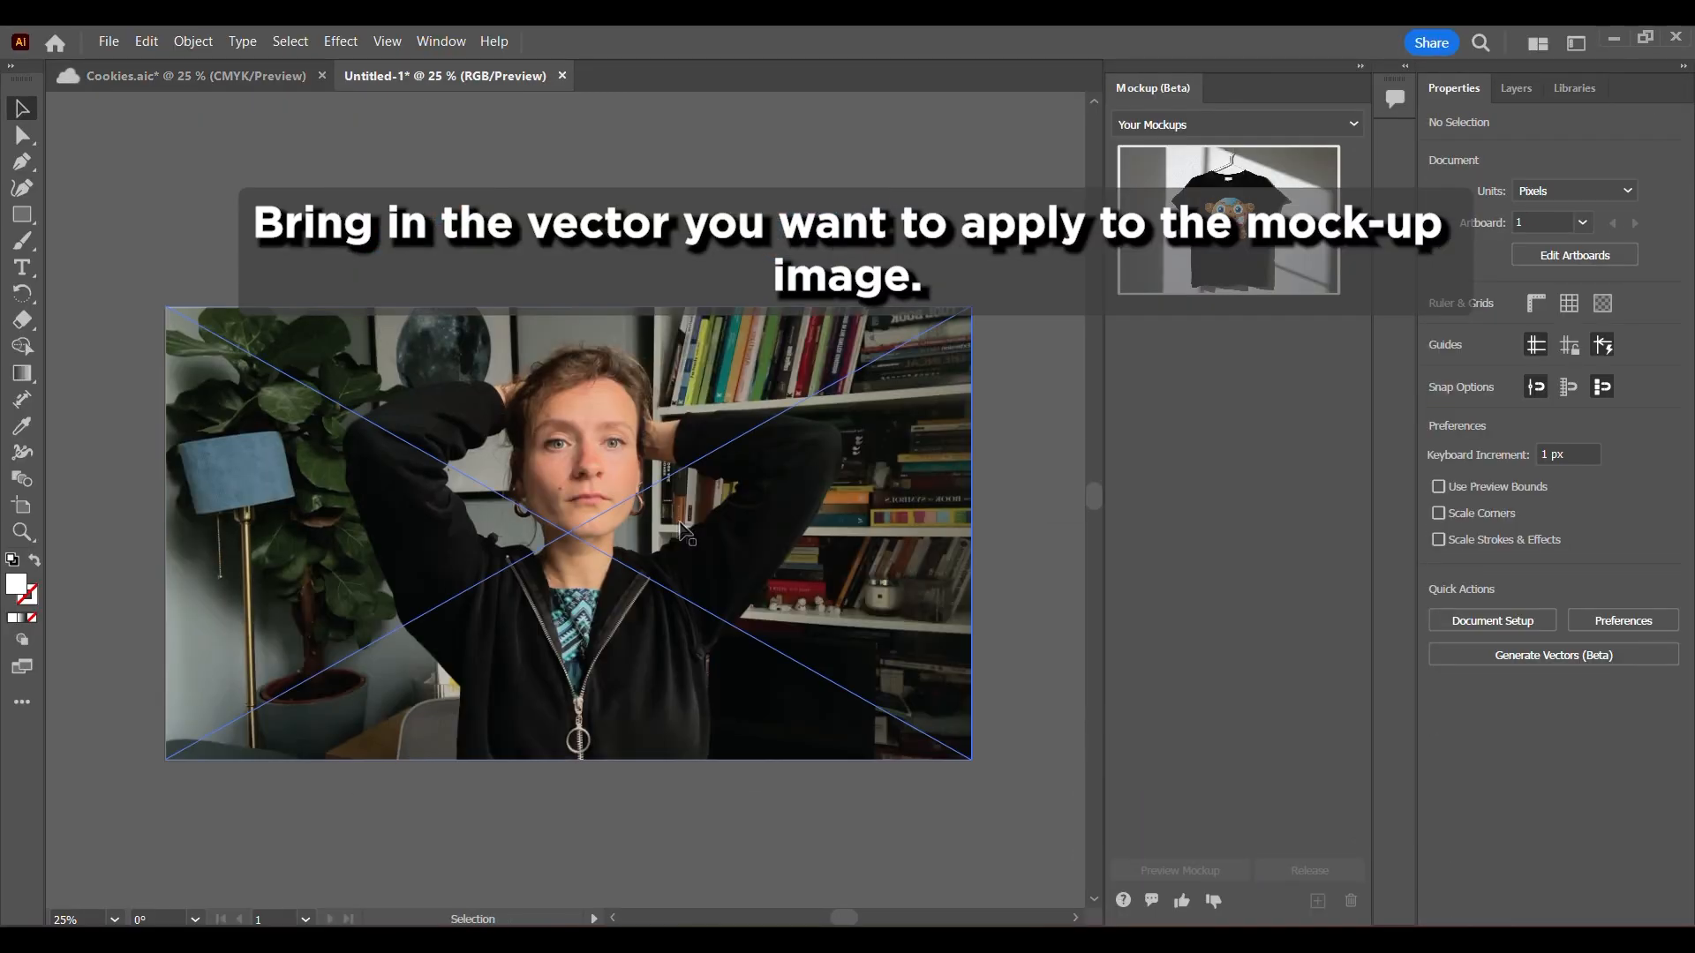
Paste the cookie monster vector, move it onto the jacket in the photo, and create a mockup from both objects.
key(ctrl+v)
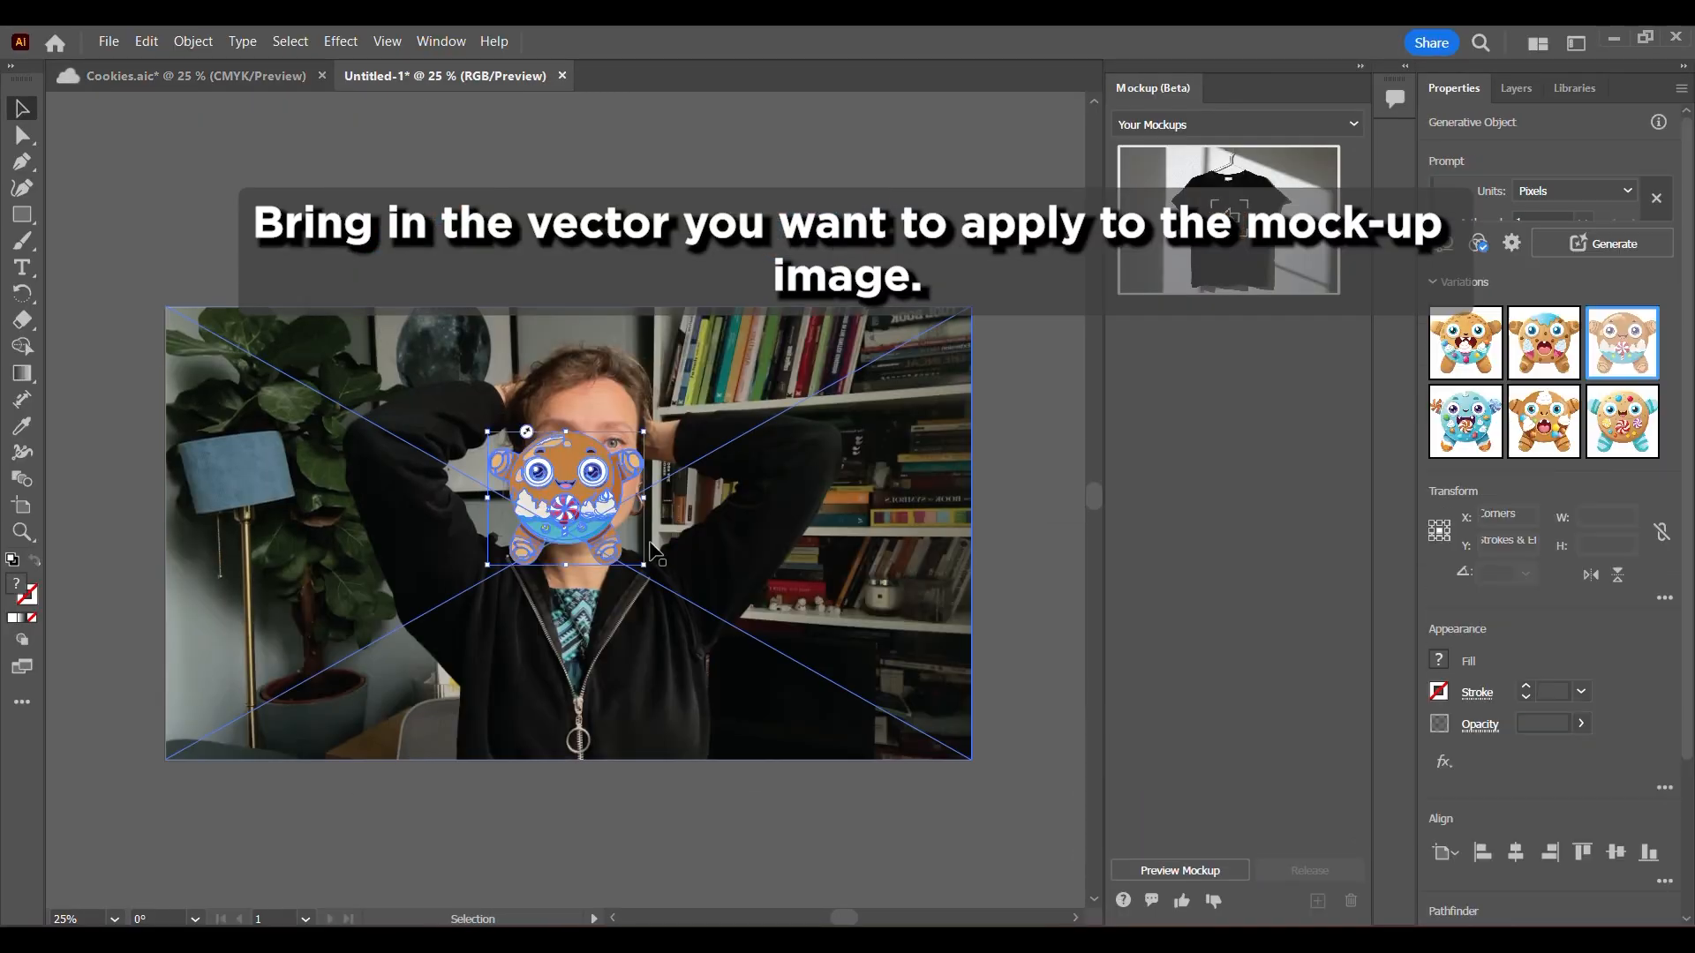
drag(609, 494, 707, 666)
shift+click(799, 499)
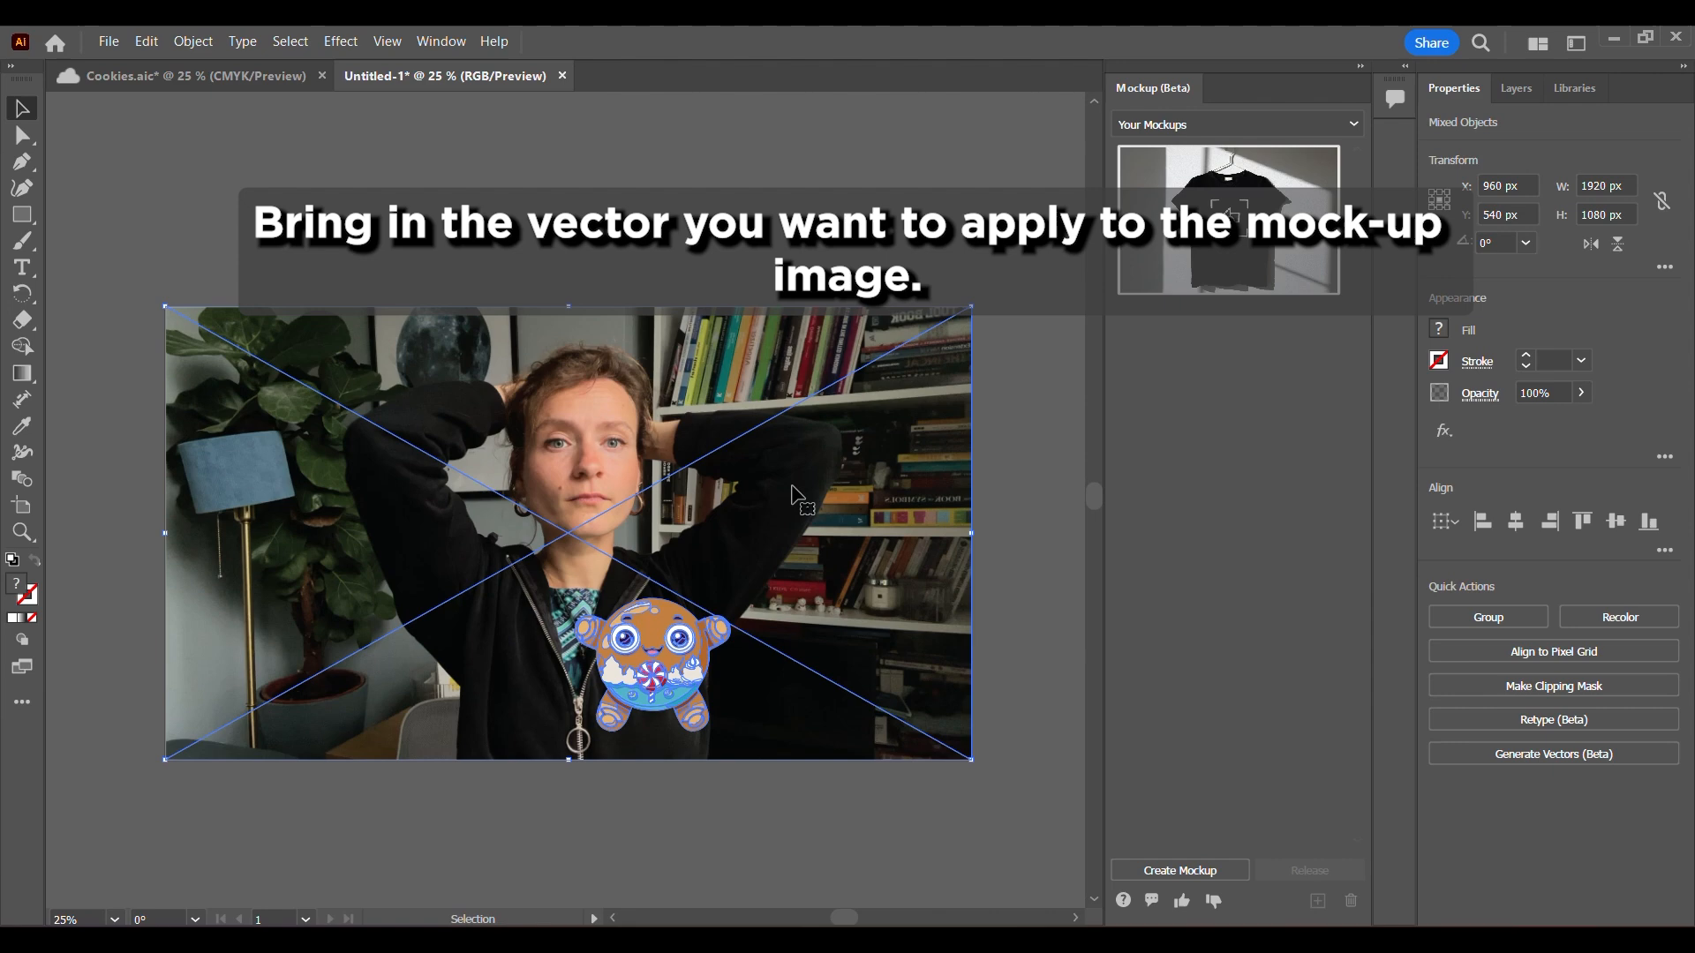
click(1216, 874)
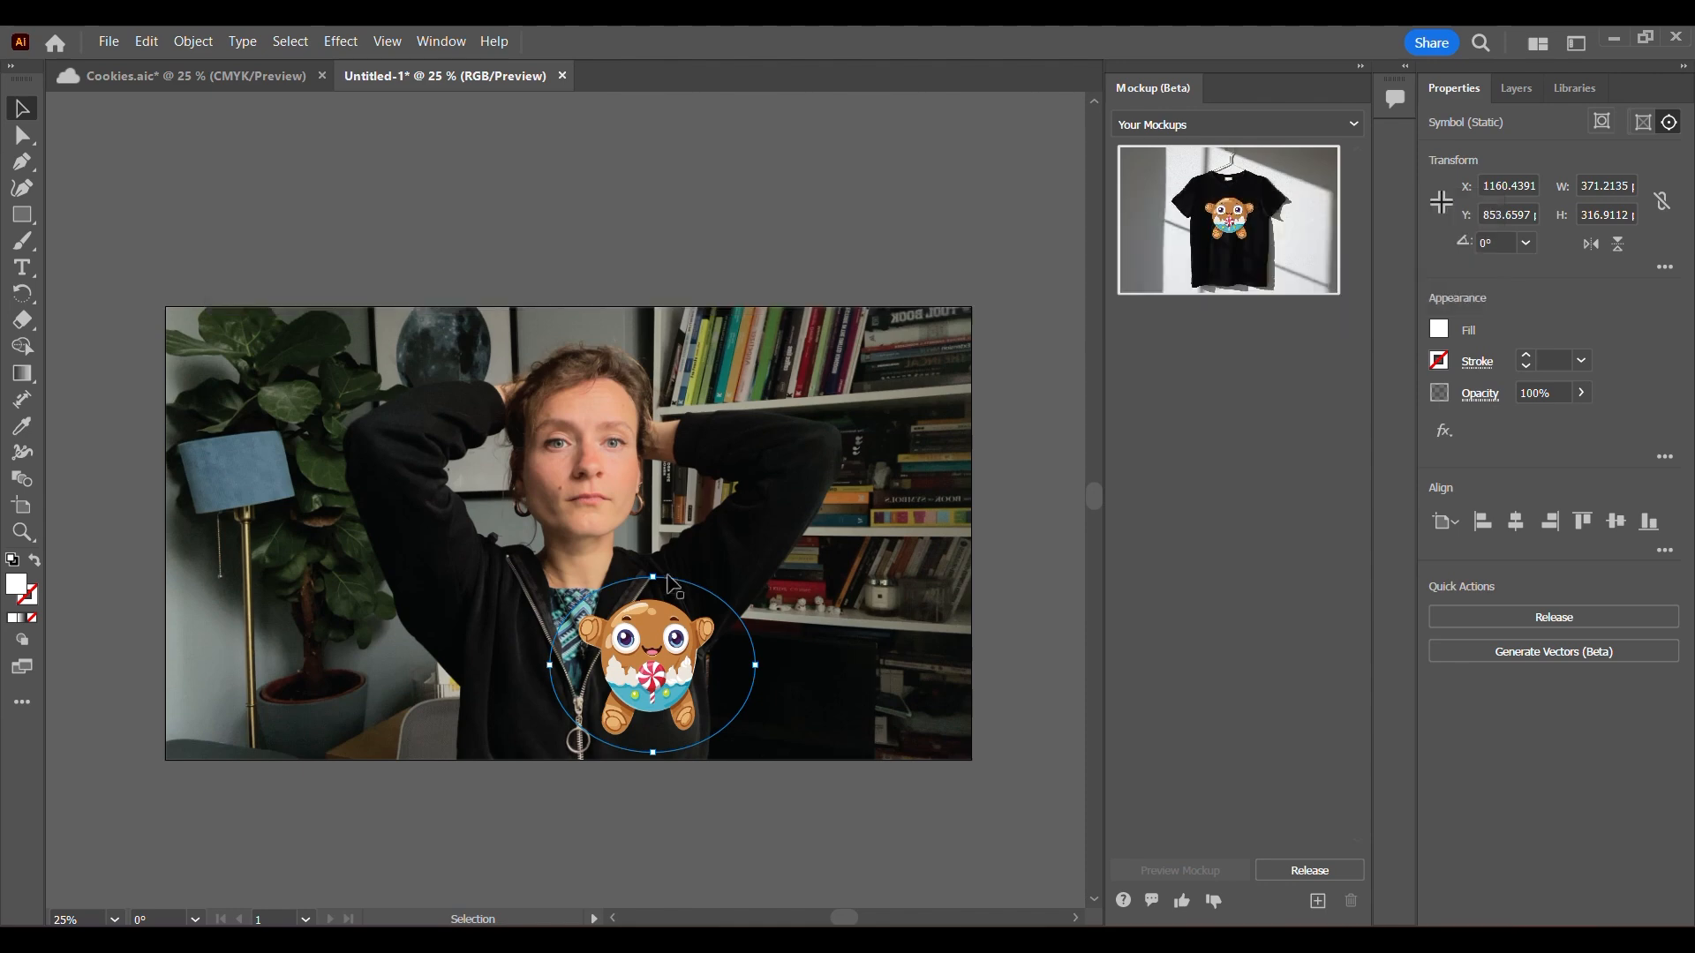
Position copies of the monster along the jacket sleeve and on the moon picture, and delete the copy on the forehead.
drag(659, 665, 705, 591)
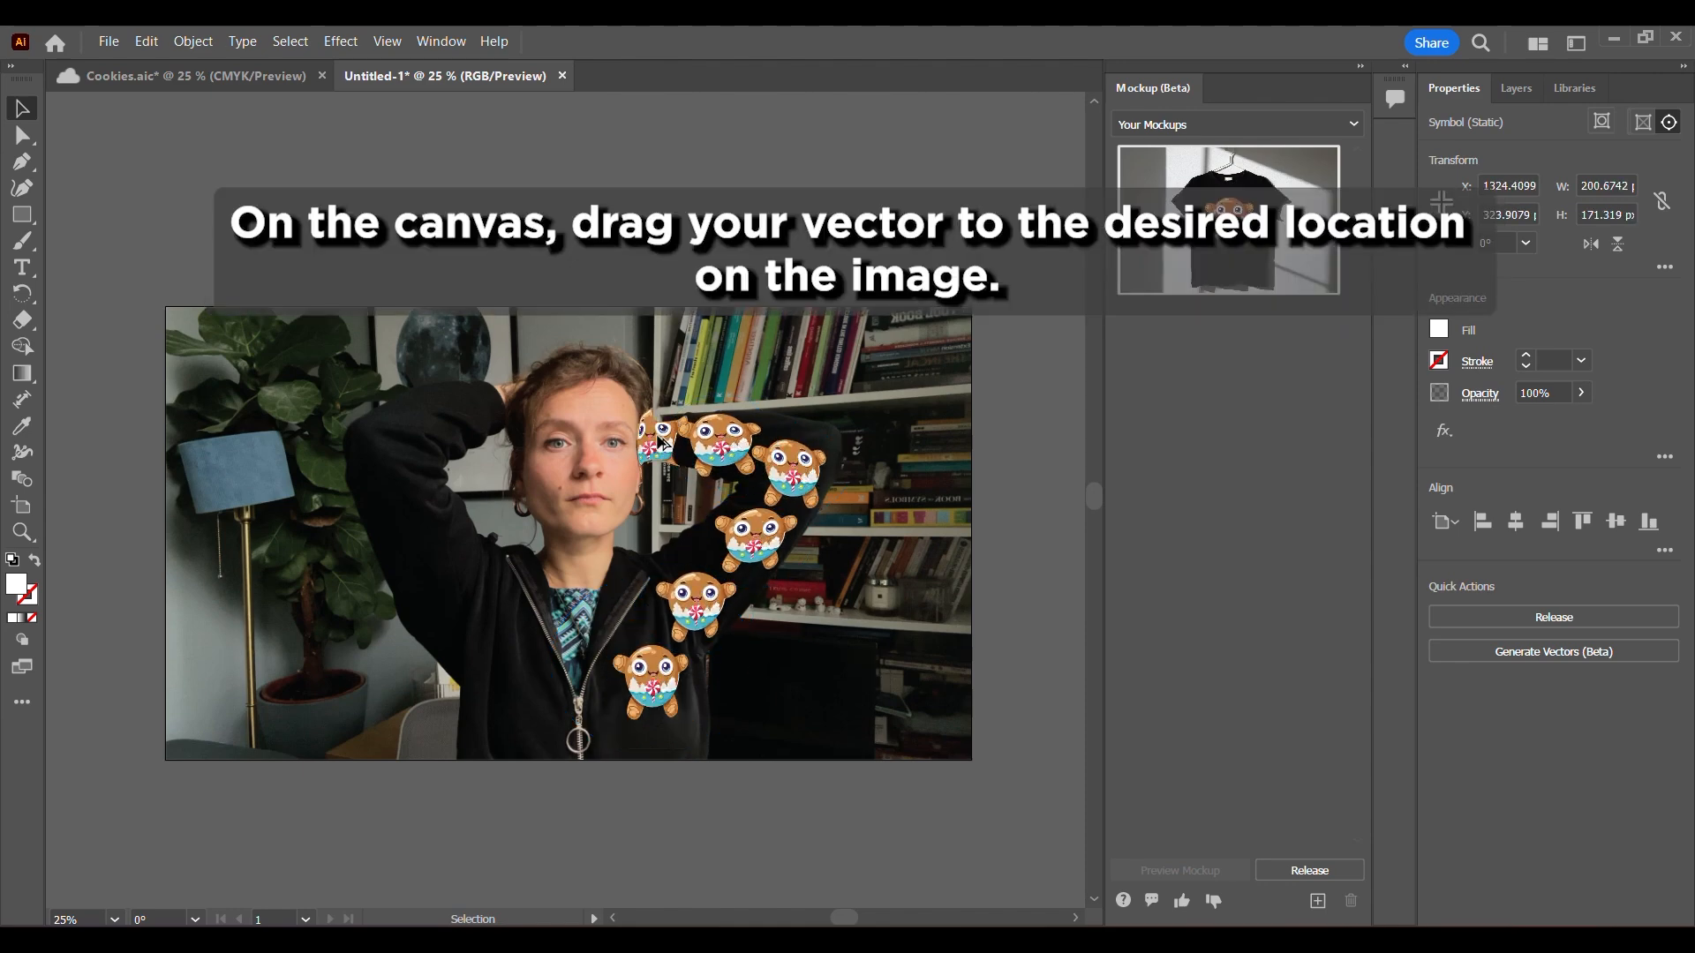
drag(458, 339, 459, 342)
double_click(609, 394)
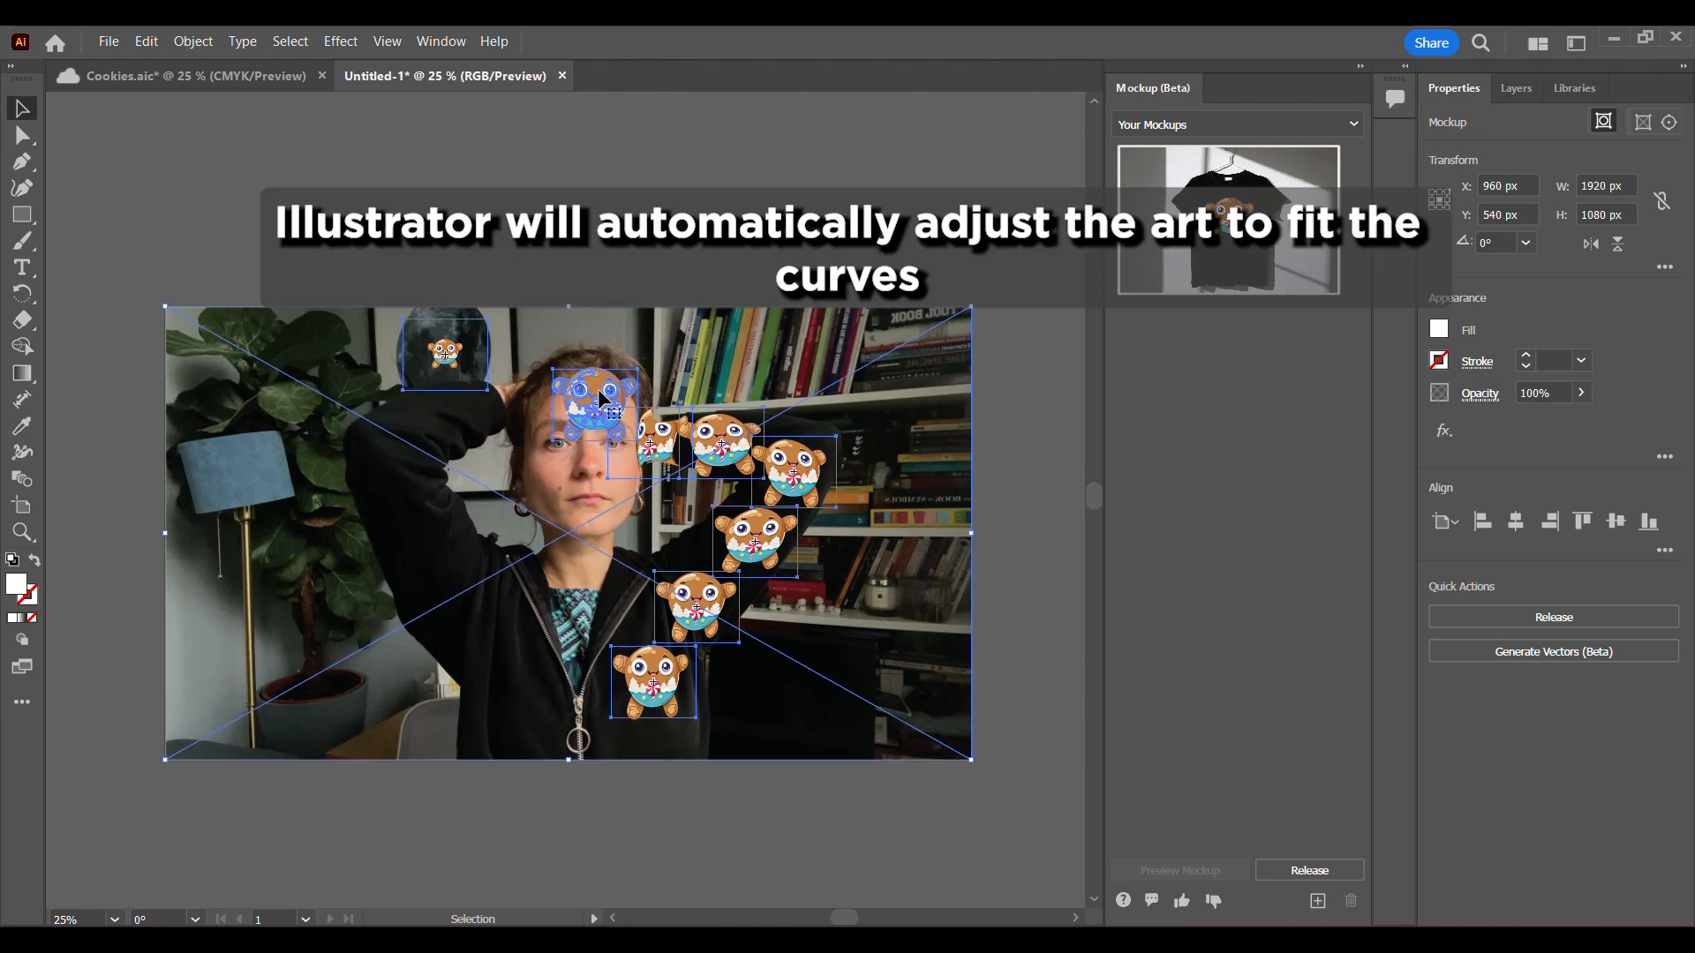
key(Delete)
key(Escape)
double_click(450, 353)
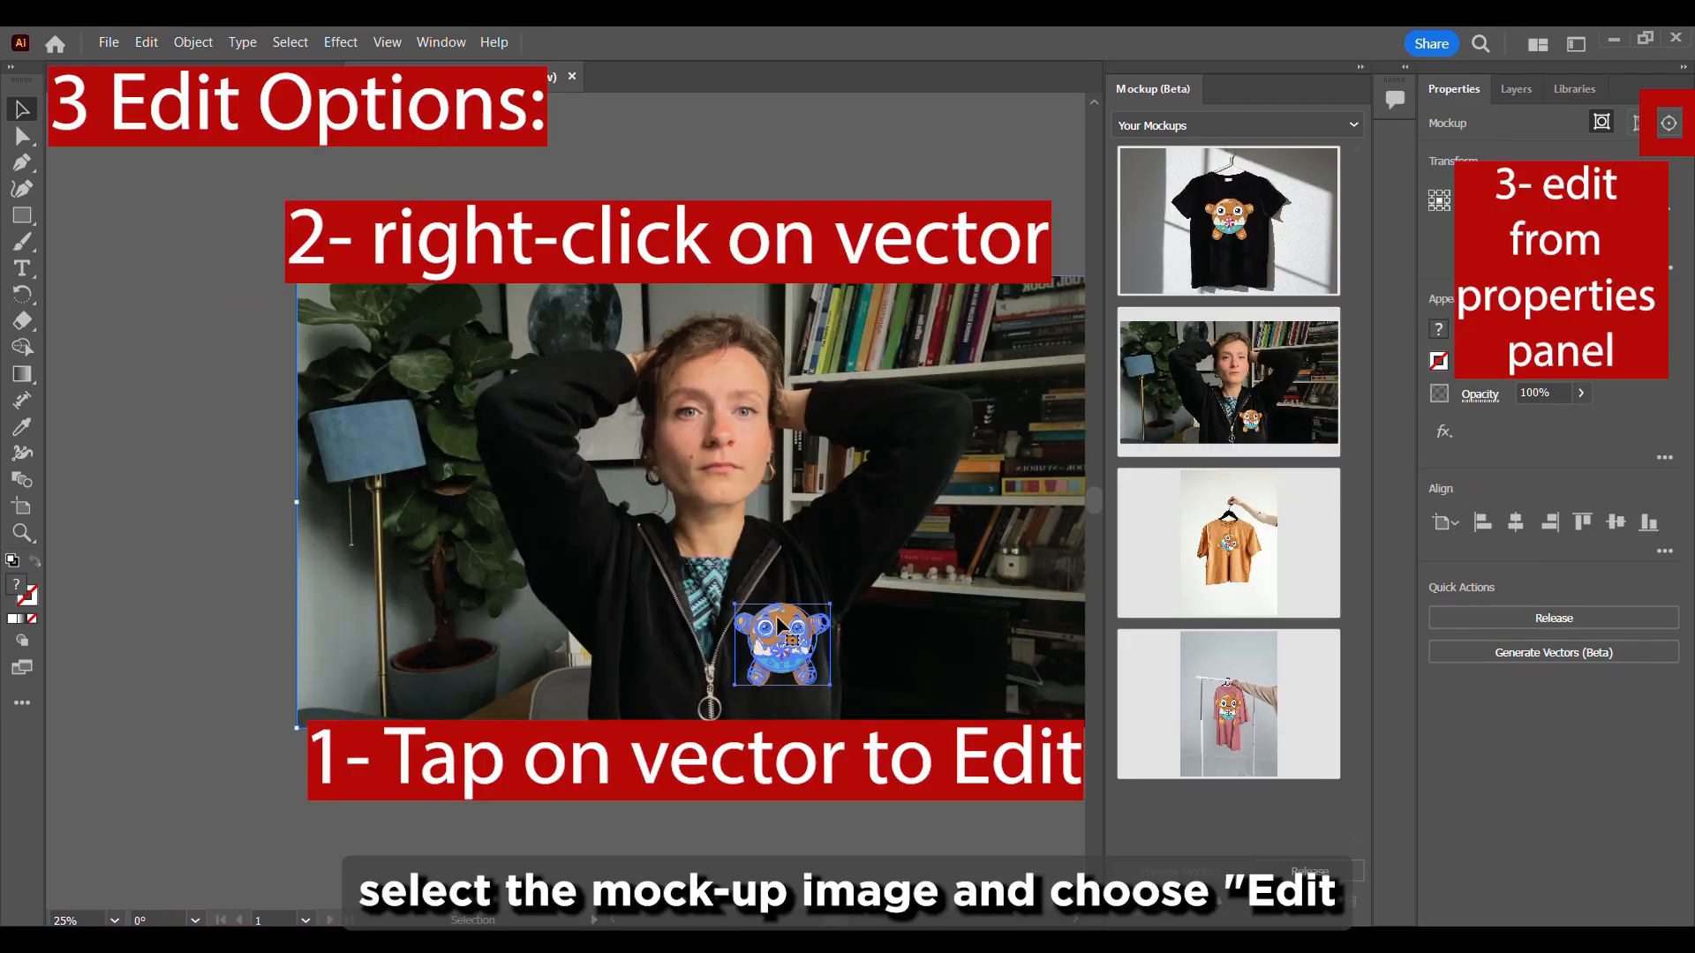
Open the mockup artwork for editing and reposition the new three-eyed monster illustration on the jacket.
right_click(781, 629)
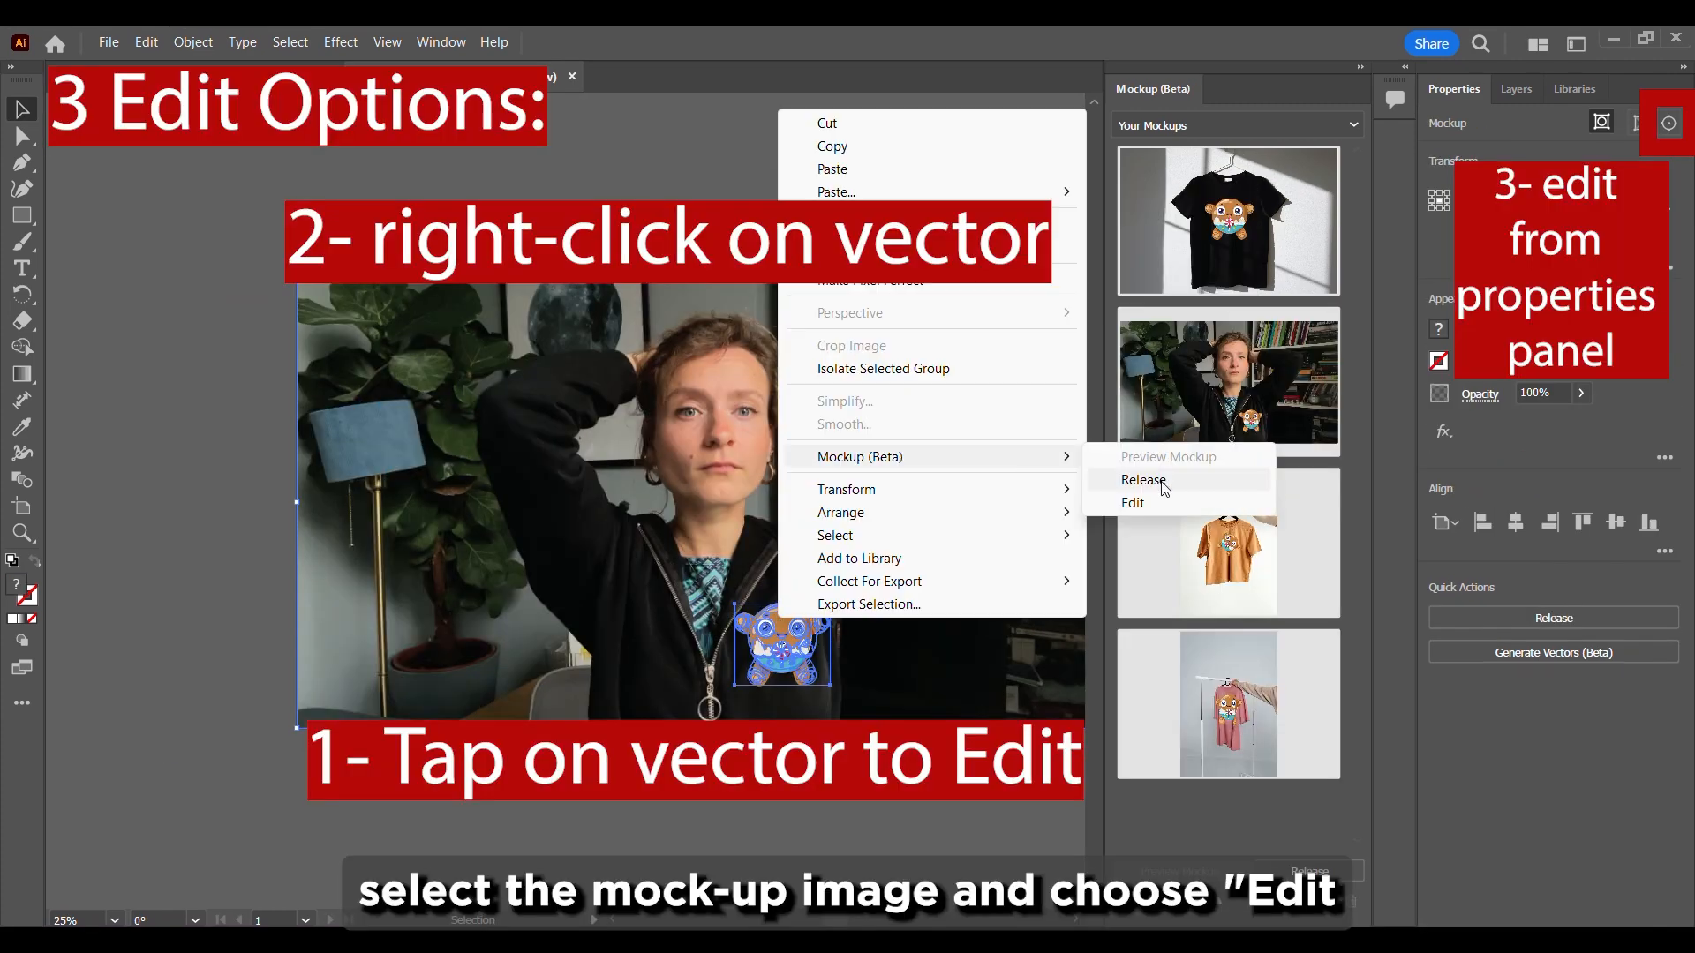
key(Escape)
click(793, 629)
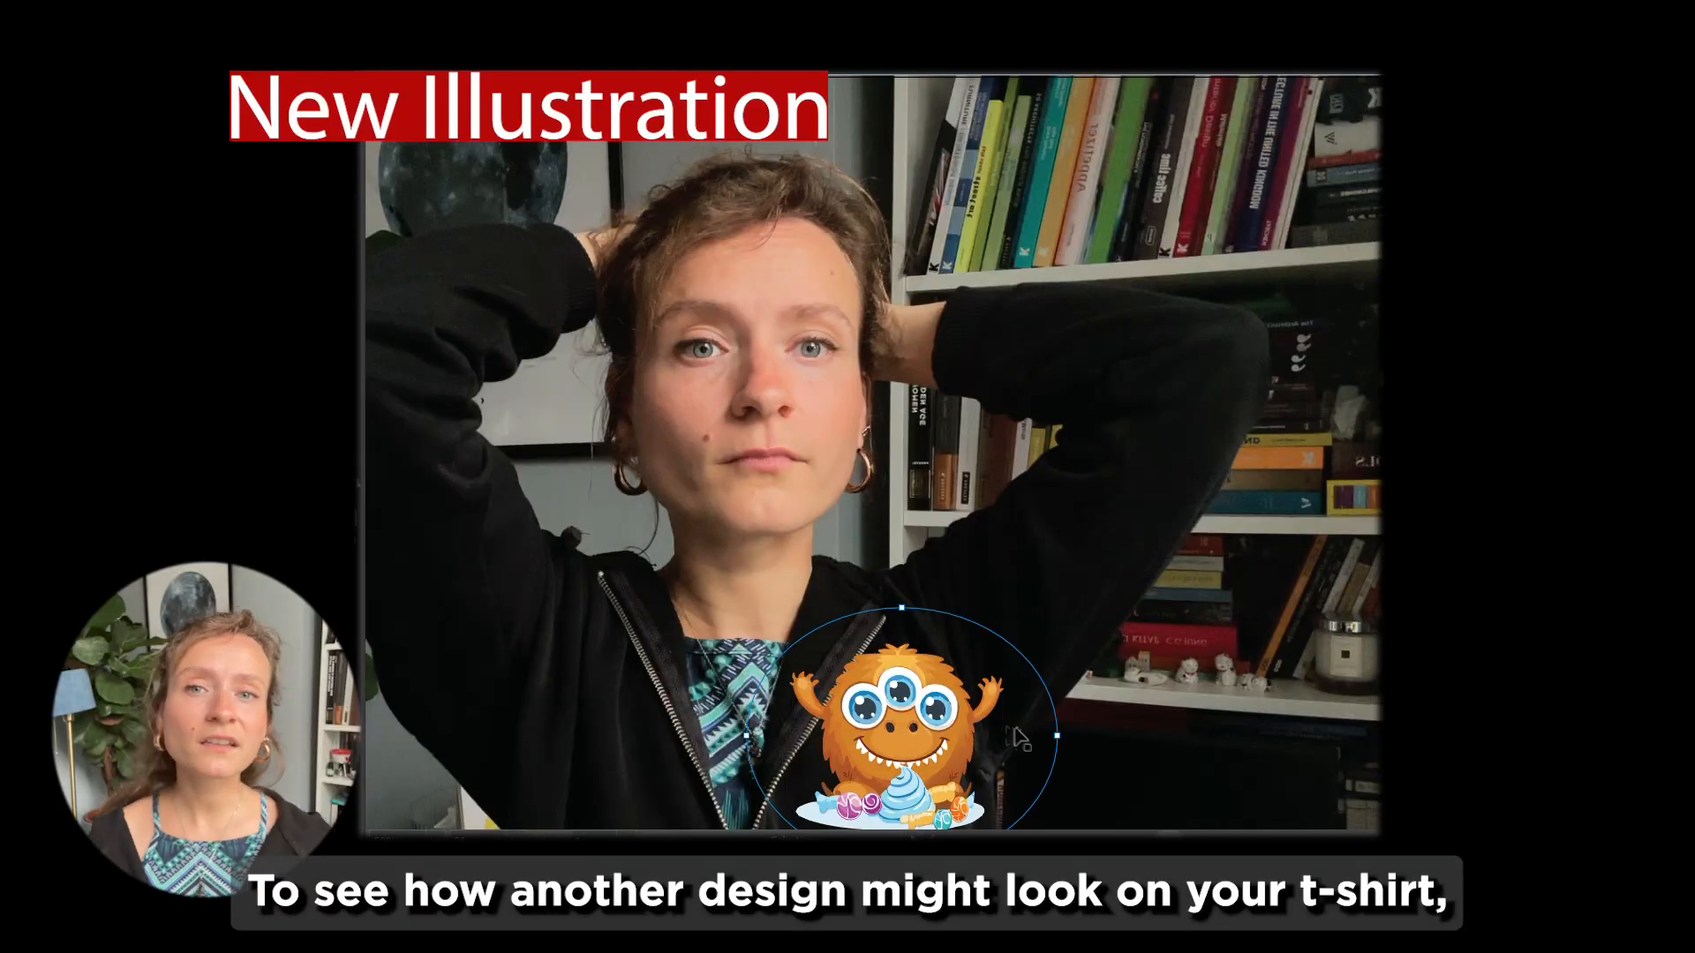
drag(1021, 740, 974, 634)
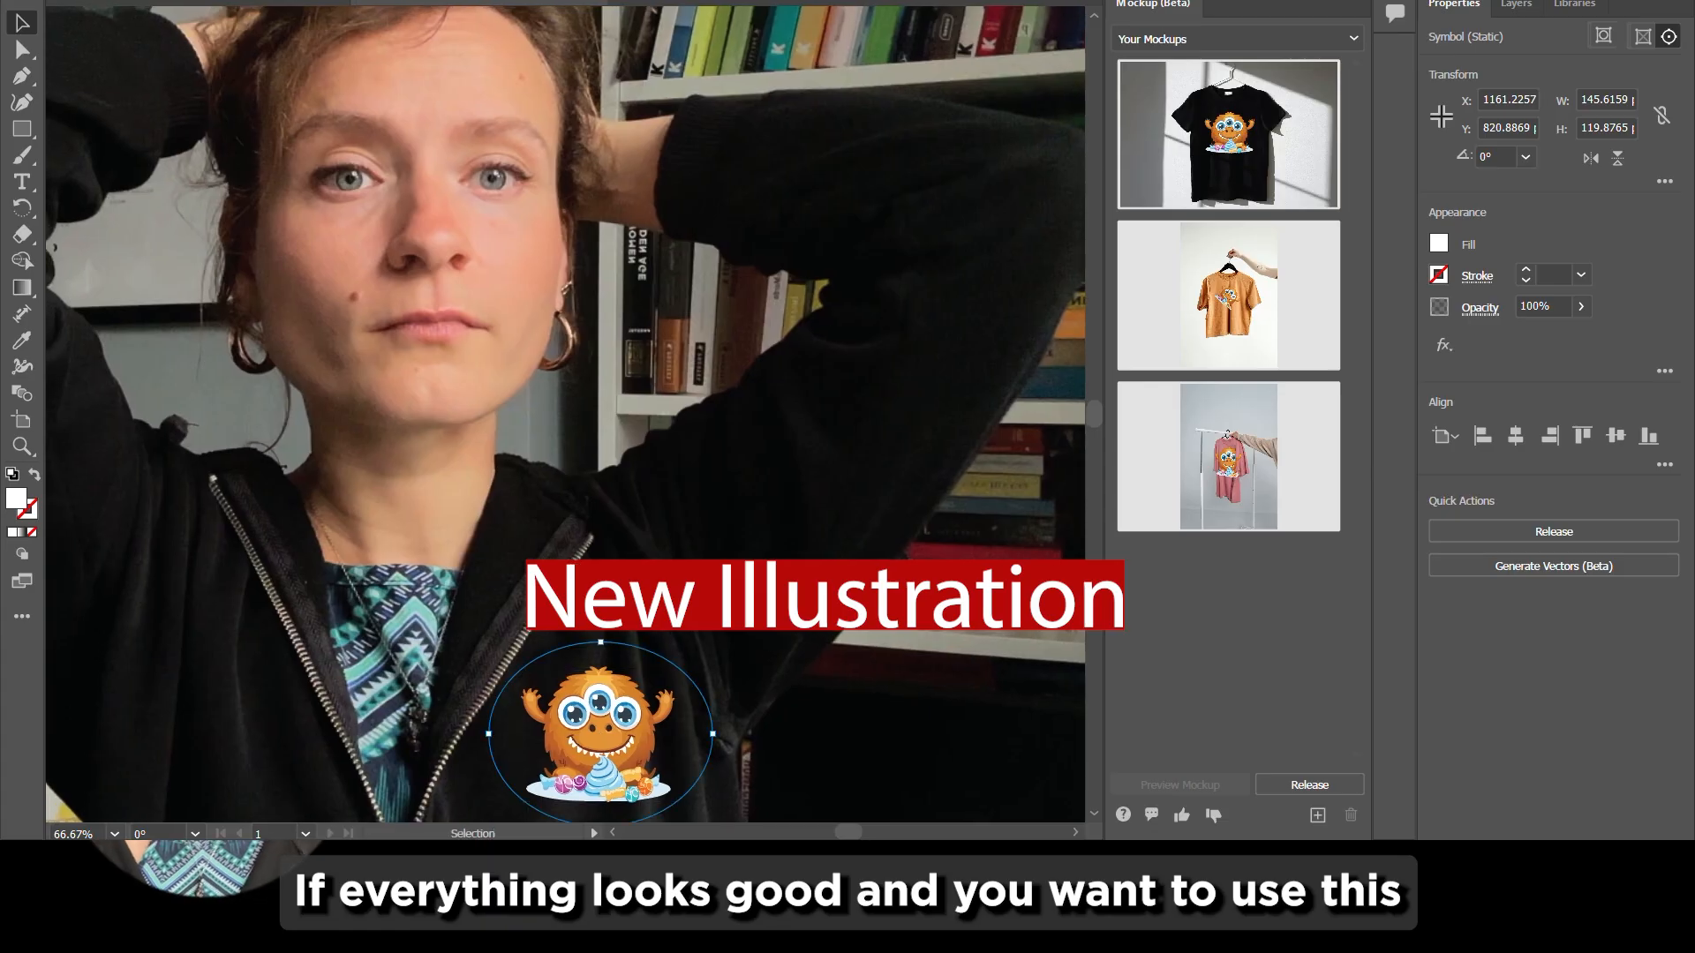
Save the photo mockup as a new template under Your Mockups.
scroll(652, 471, down, 3)
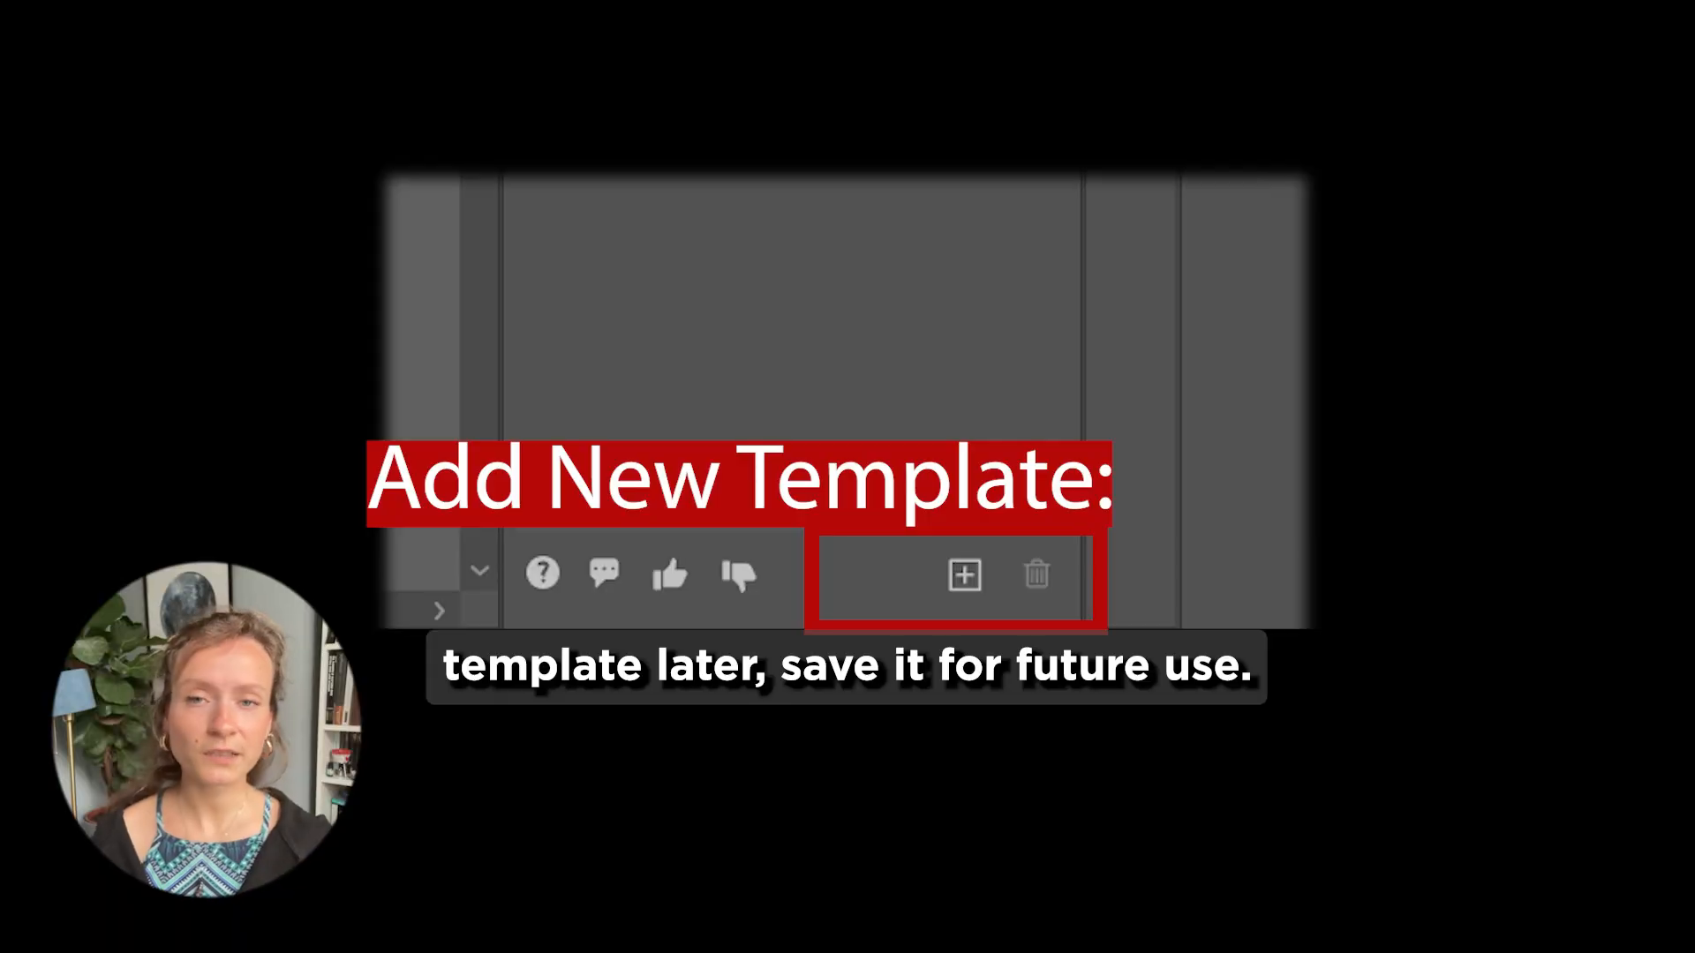
click(978, 580)
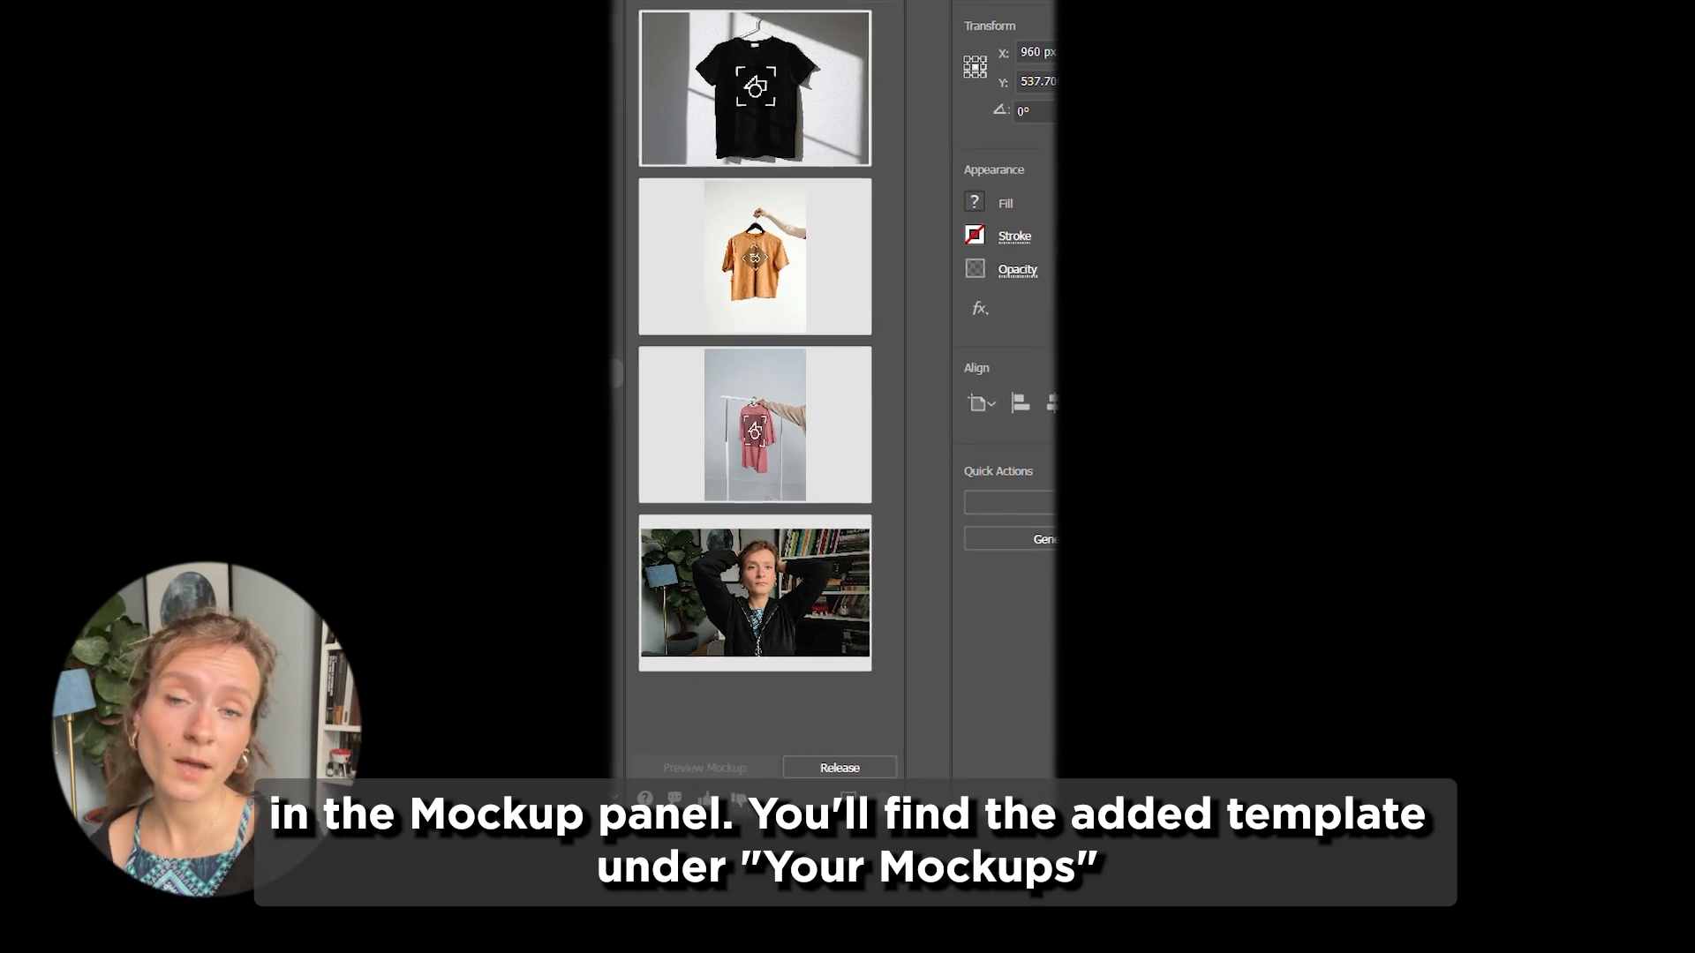
mouse_move(823, 637)
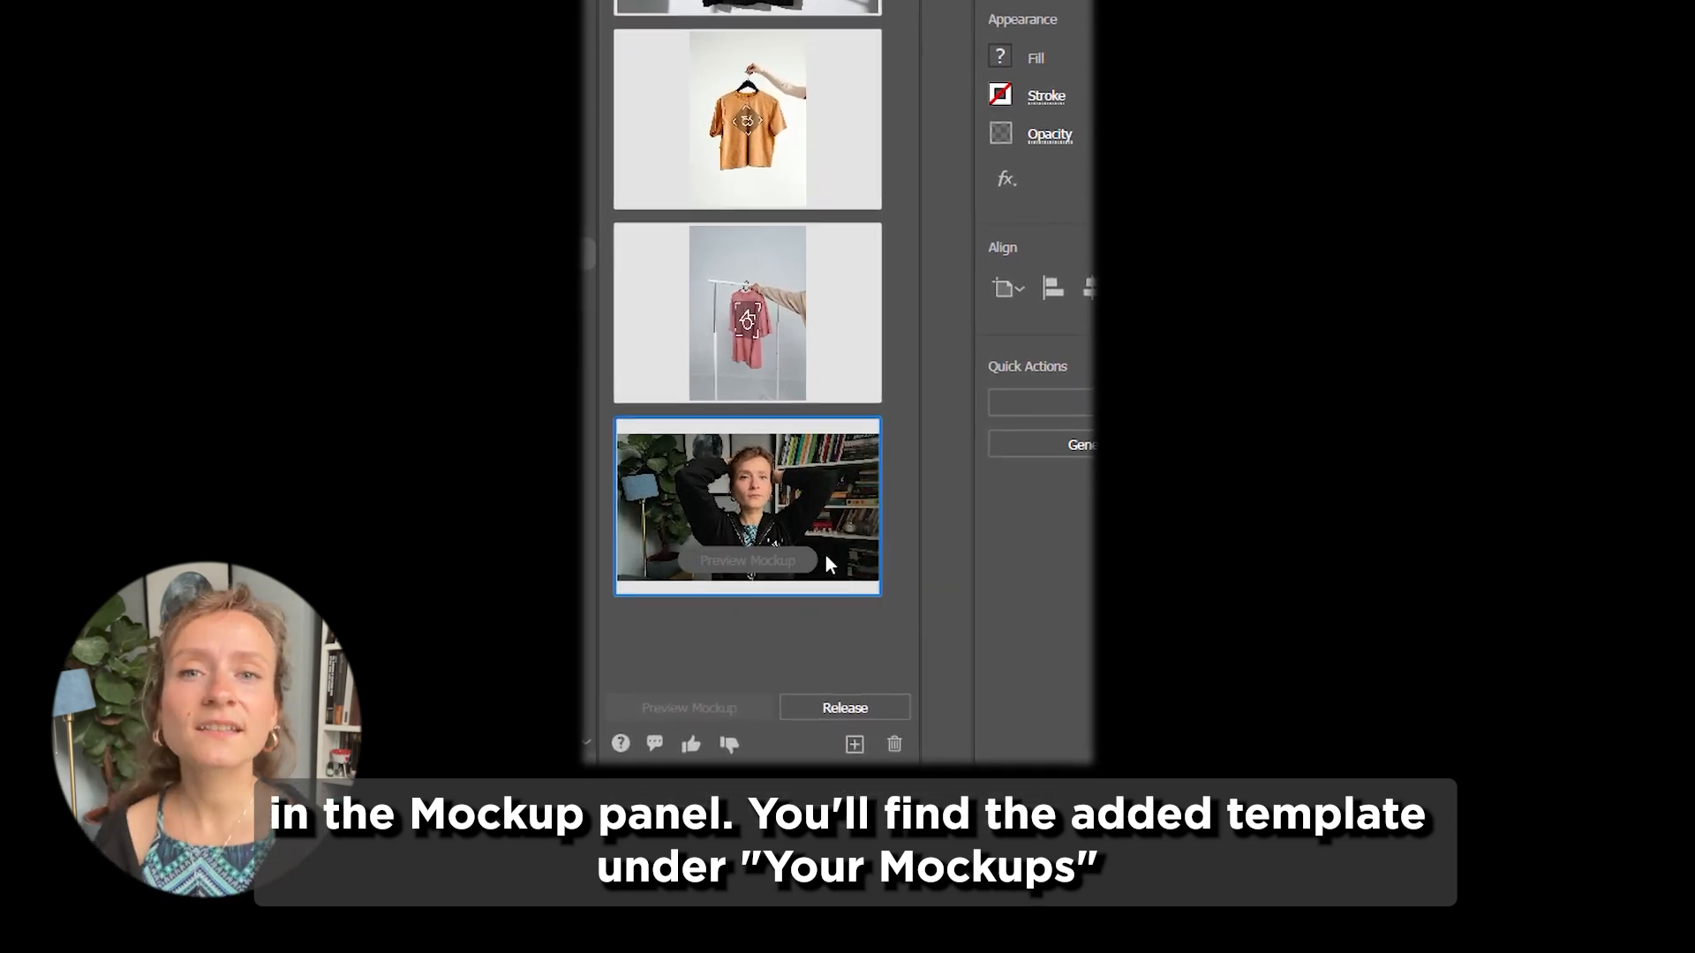